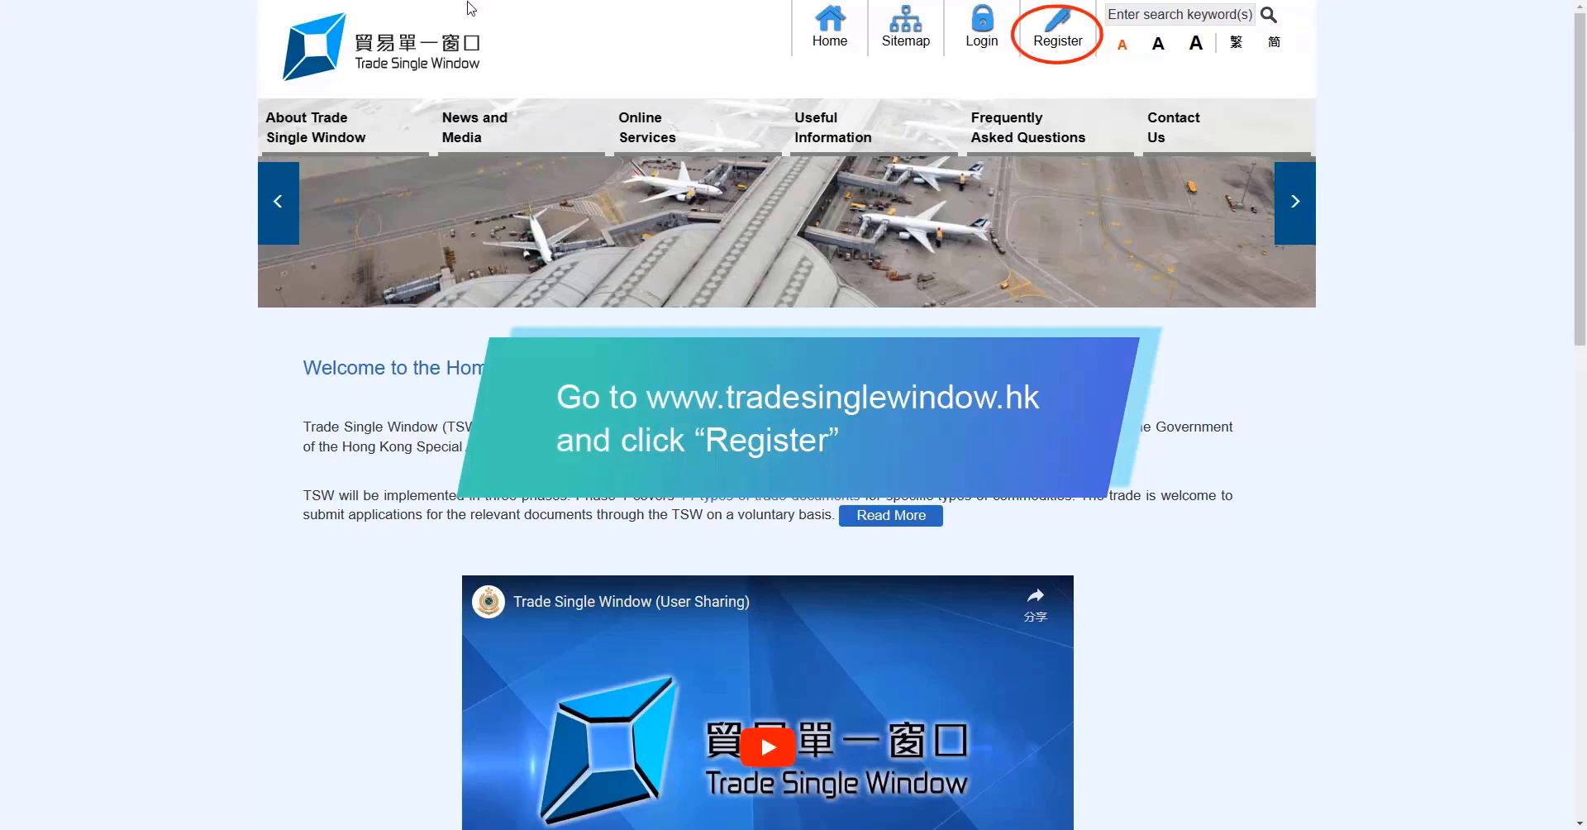
# Open the Register page from the Trade Single Window top navigation
pyautogui.click(1050, 37)
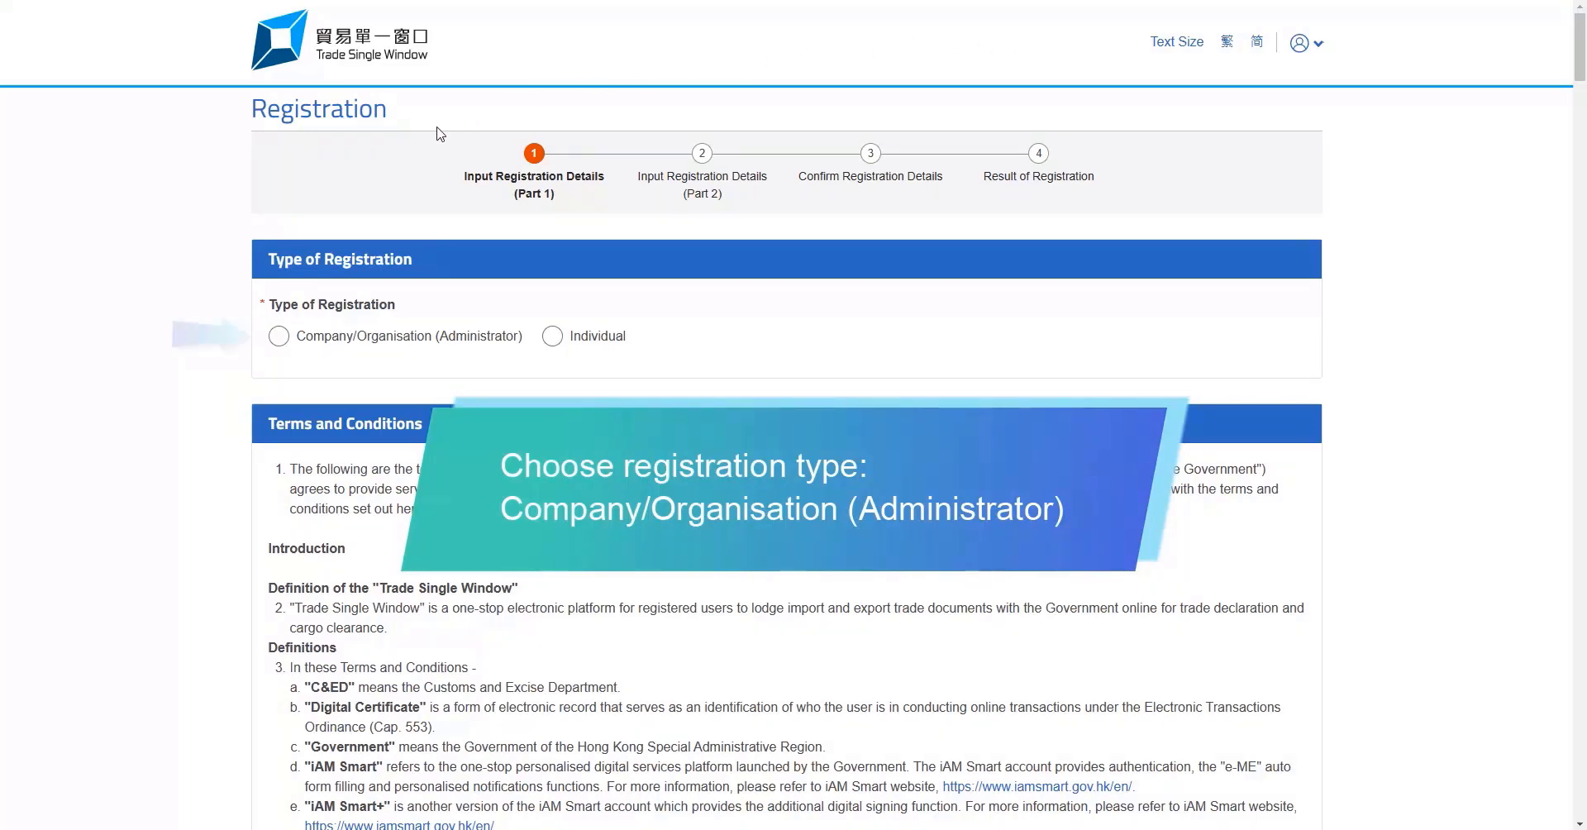
# Choose Company/Organisation (Administrator) registration, accept the terms and conditions, and continue to Part 2
pyautogui.click(279, 338)
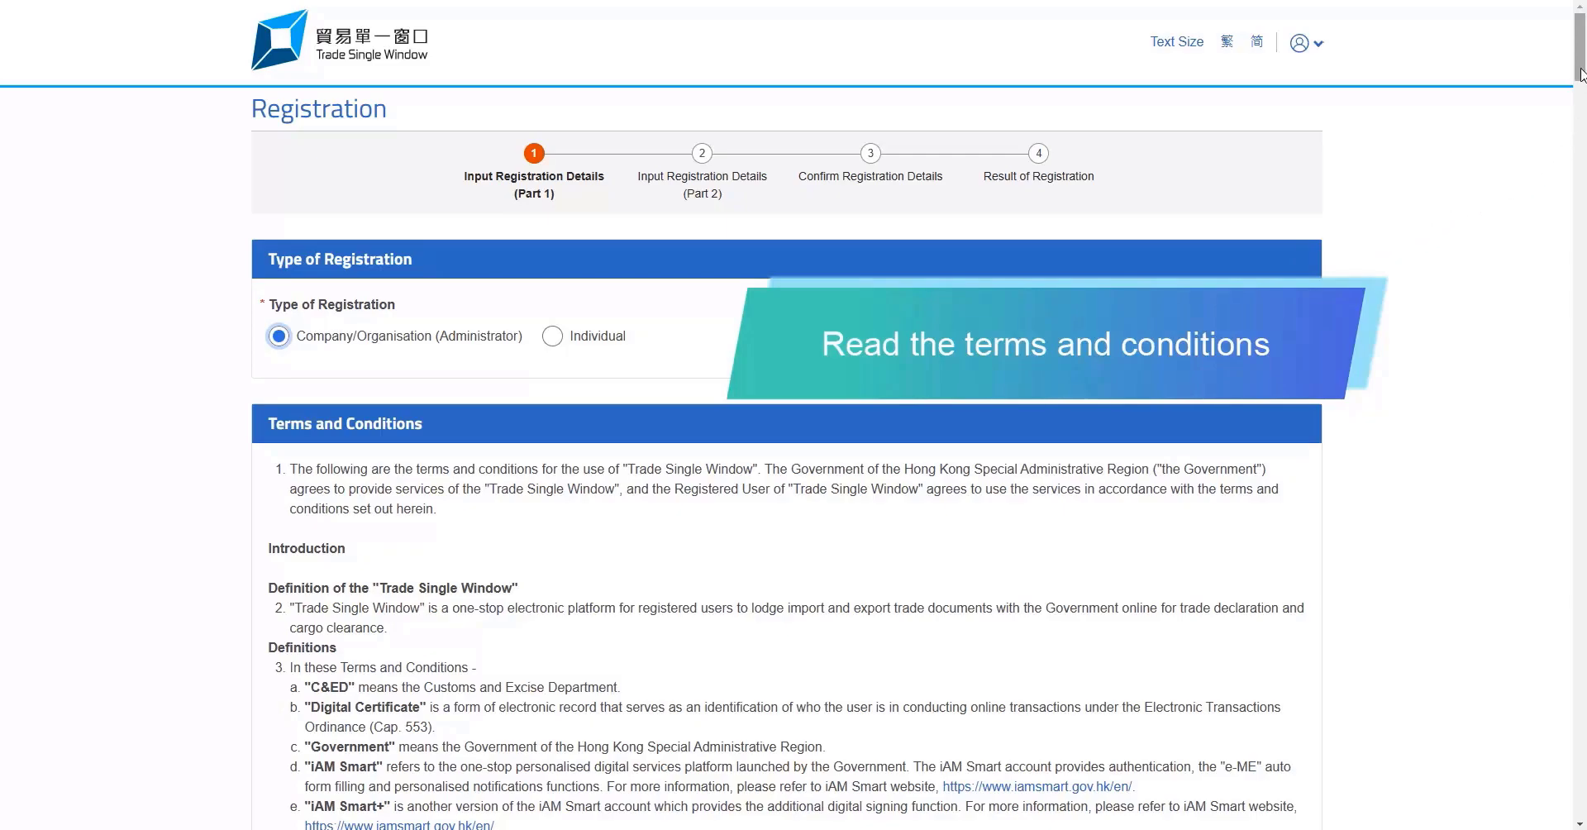
pyautogui.moveTo(1580, 74); pyautogui.dragTo(1568, 817)
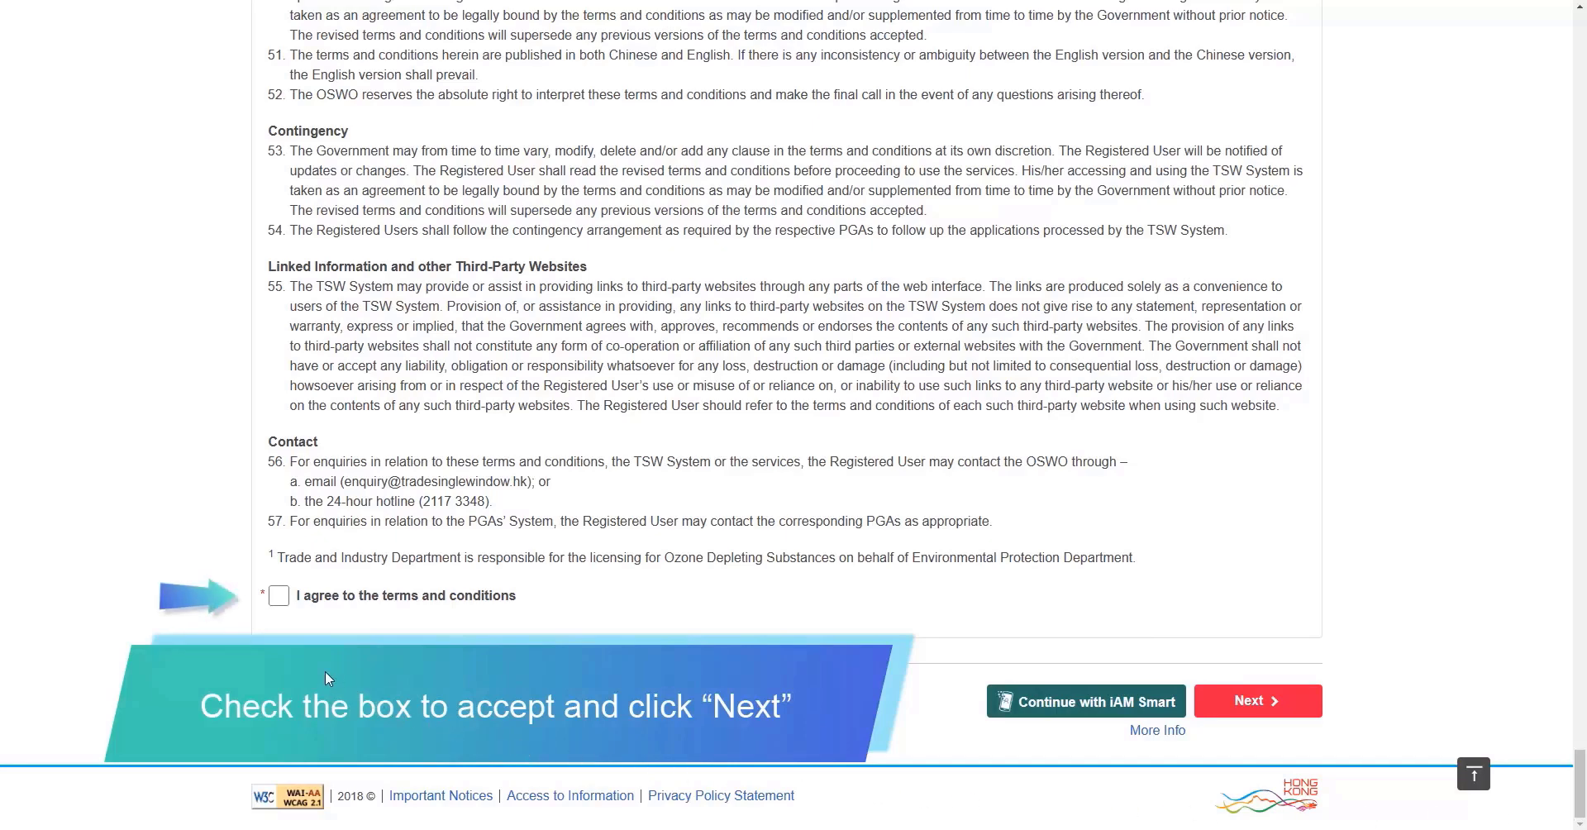
pyautogui.click(278, 596)
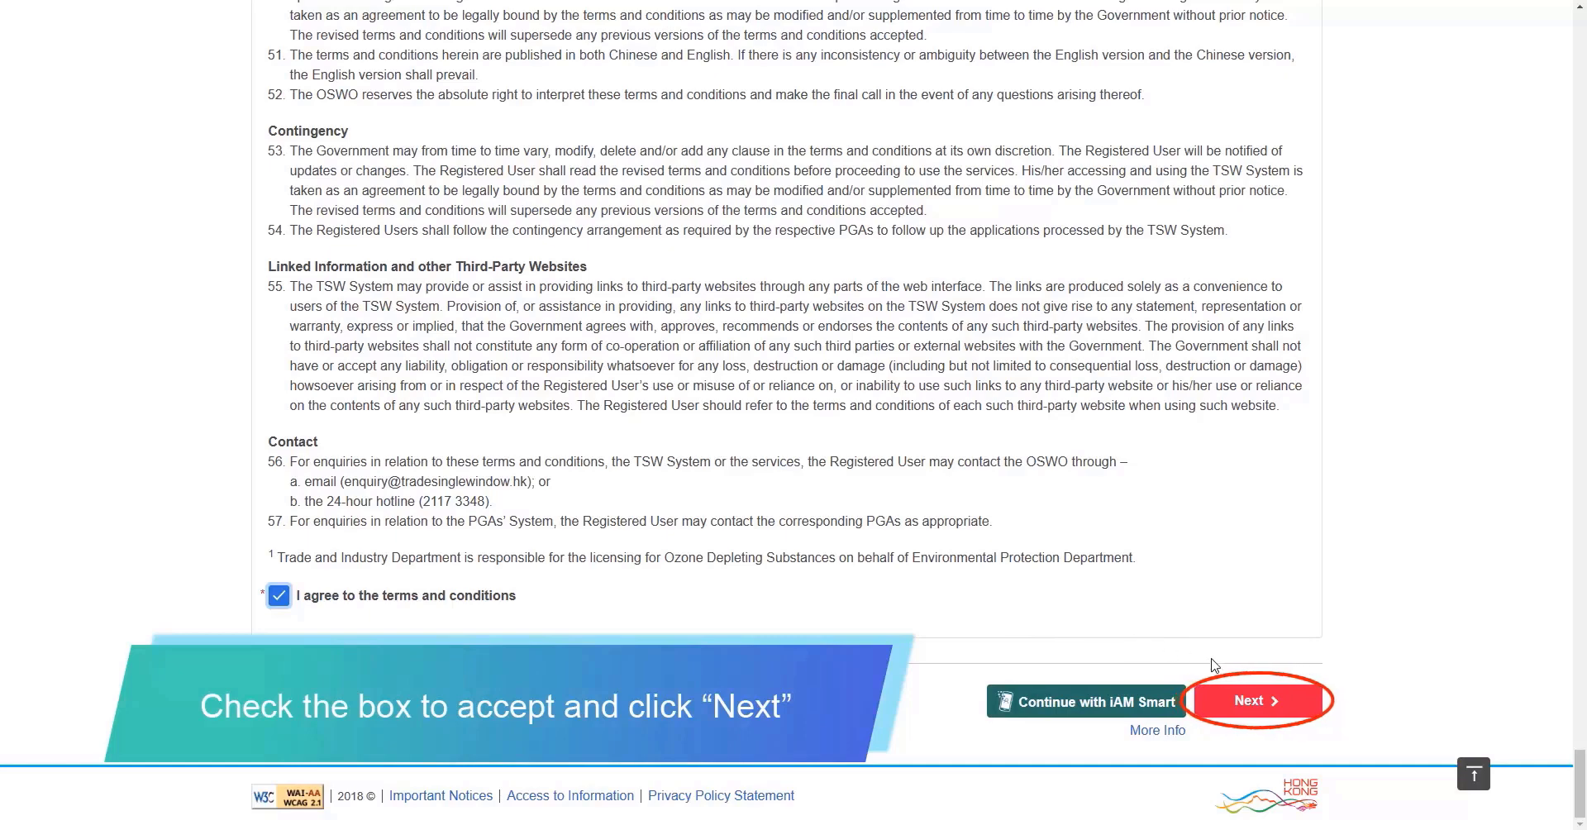
pyautogui.click(1253, 702)
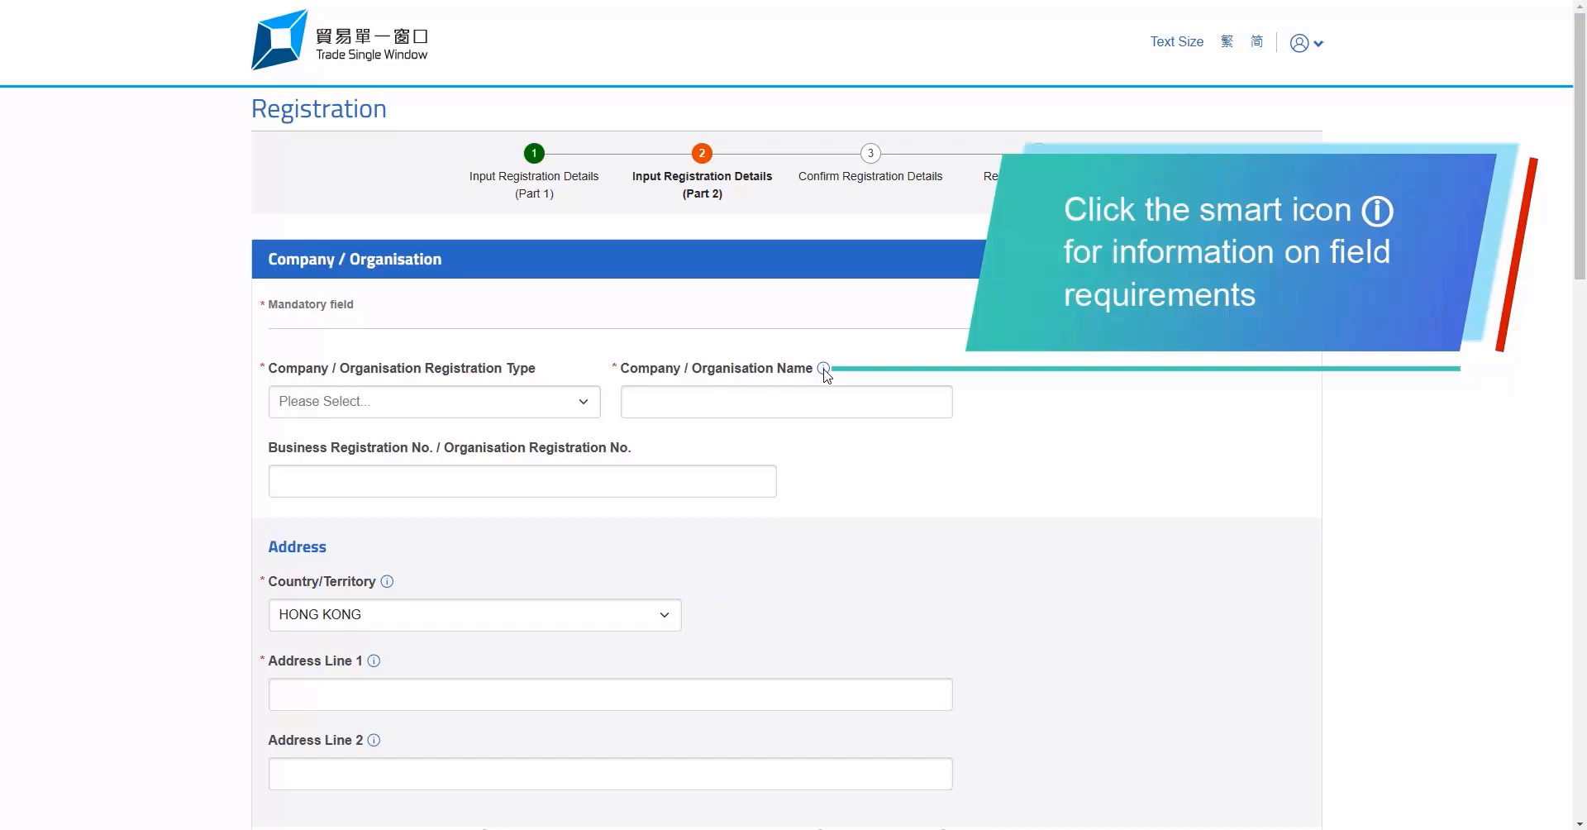
# Check the company name requirements and choose Hong Kong Business Registration as the registration type
pyautogui.click(825, 368)
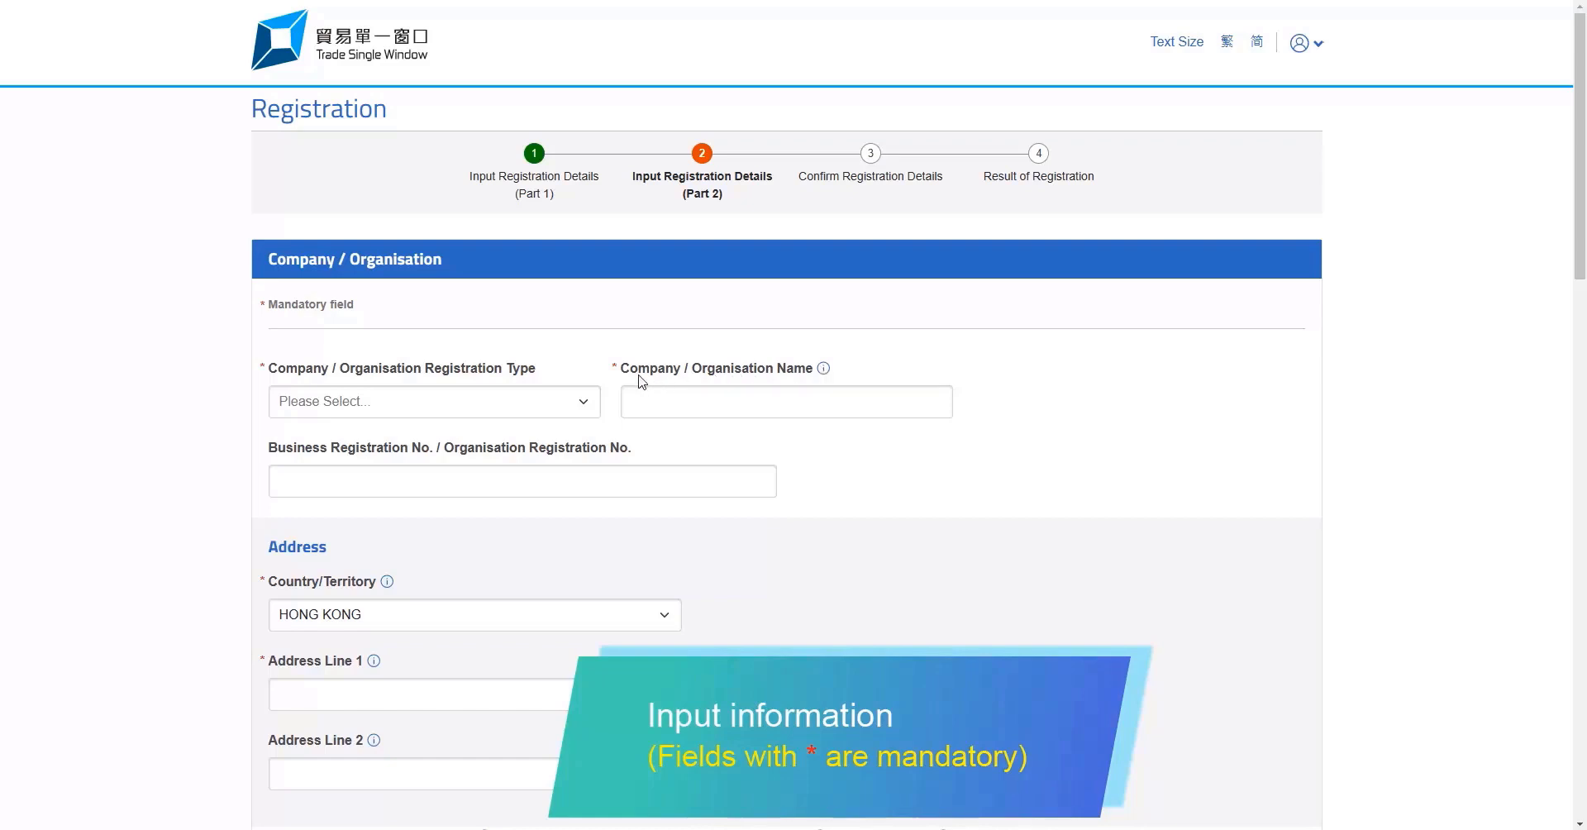
pyautogui.click(581, 411)
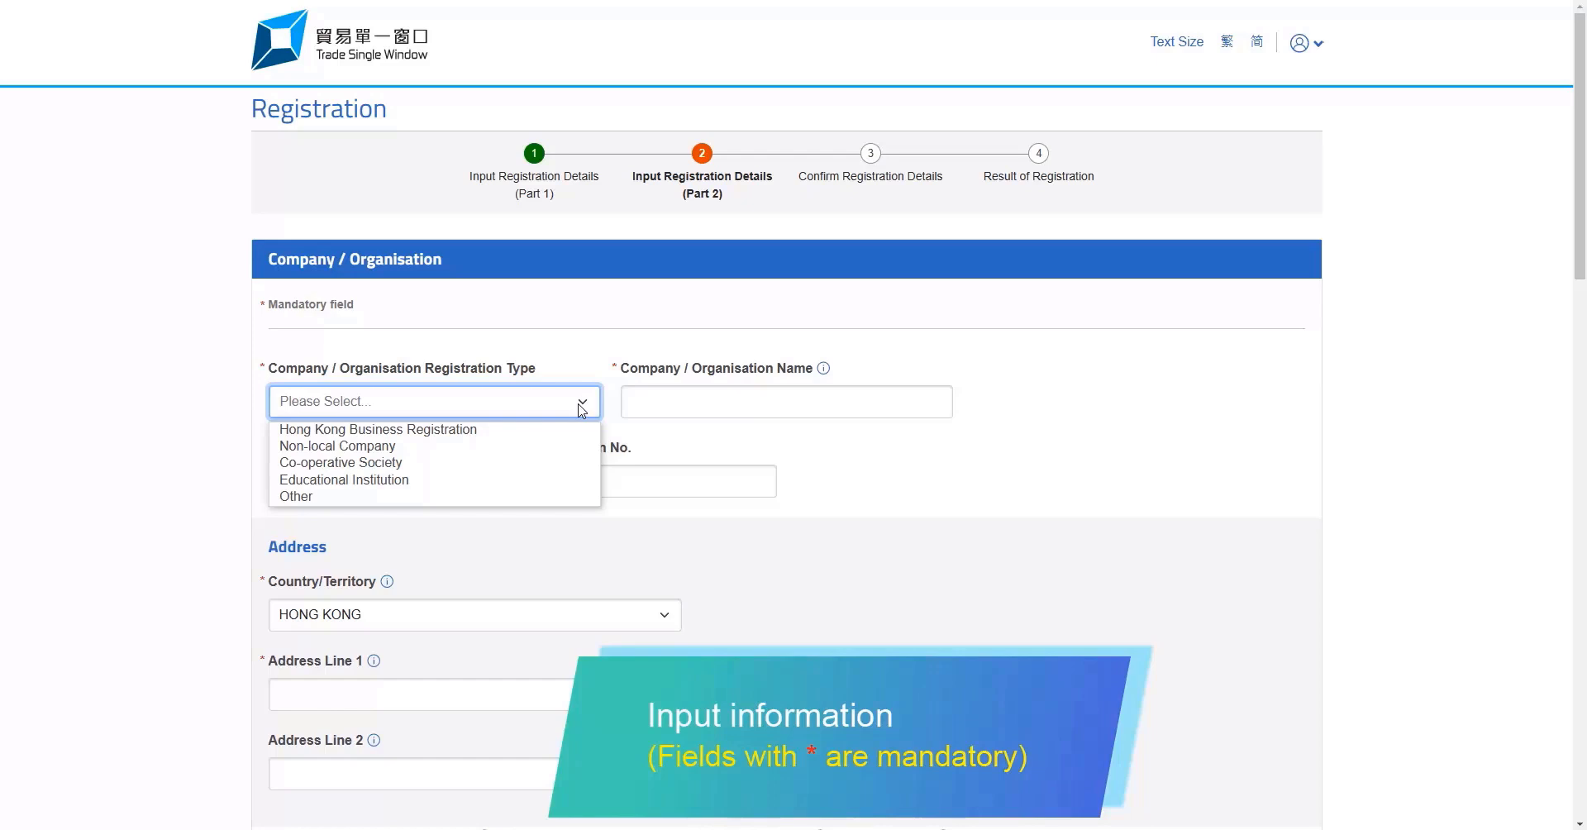
pyautogui.click(571, 430)
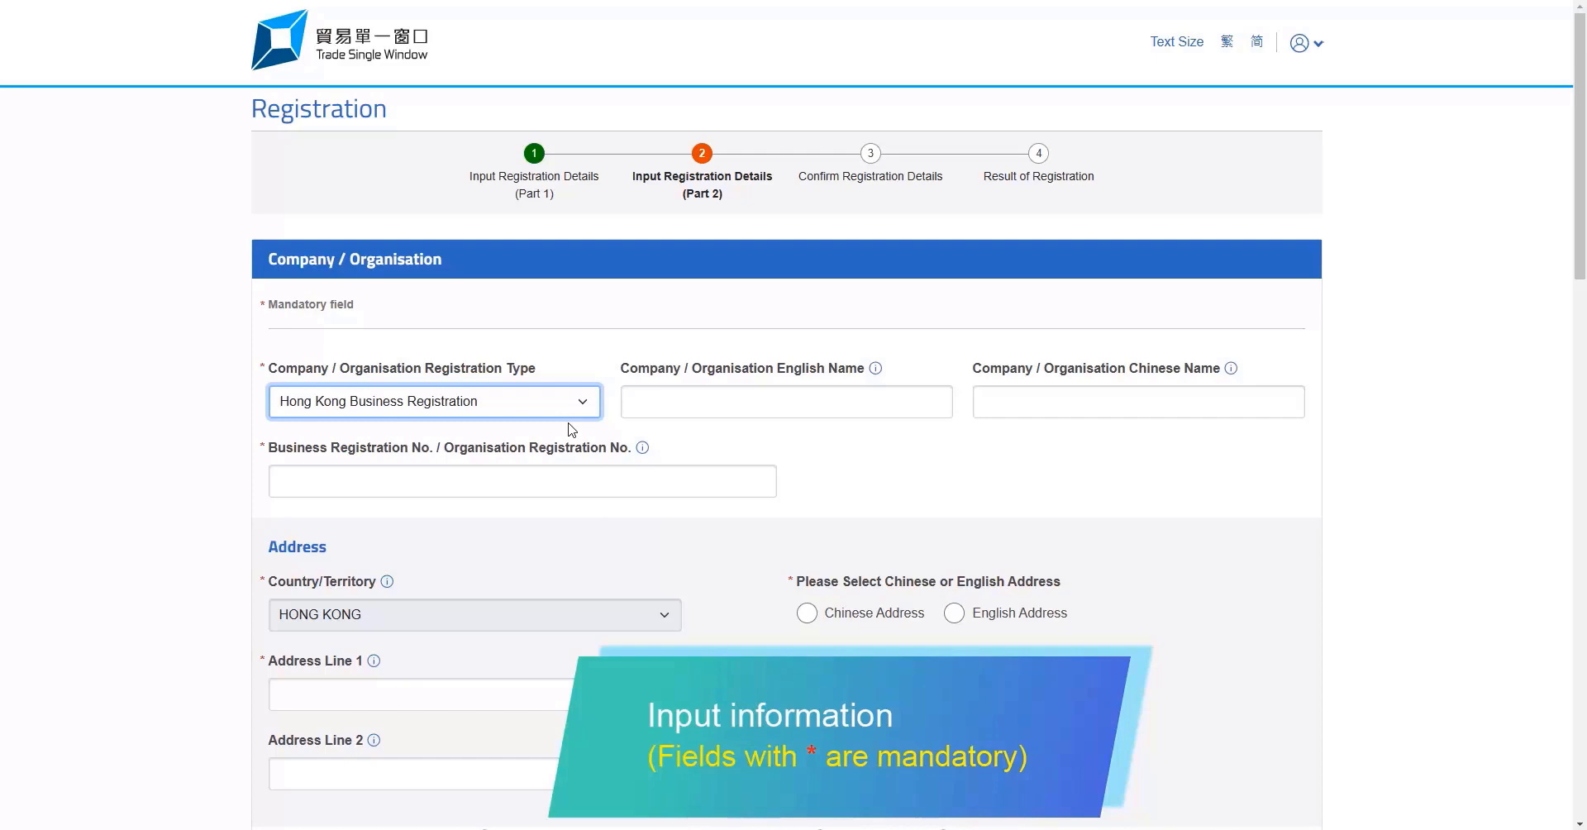
# Enter English name 'Demo Co Ltd' and the BR number, and select English Address
pyautogui.click(860, 406)
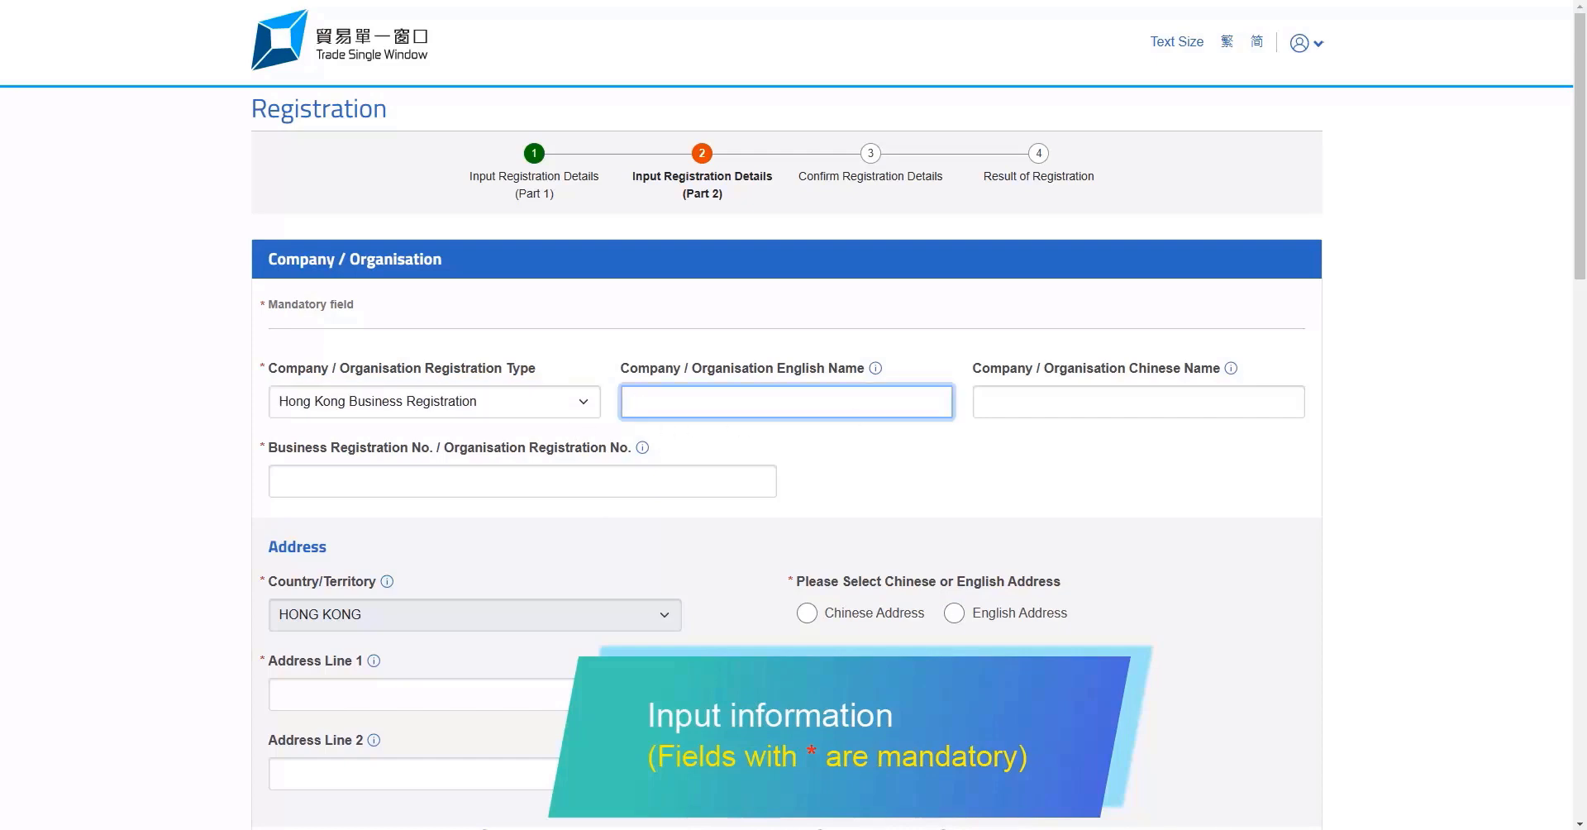
pyautogui.write('Demo Co Ltd')
pyautogui.click(674, 480)
pyautogui.write('1')
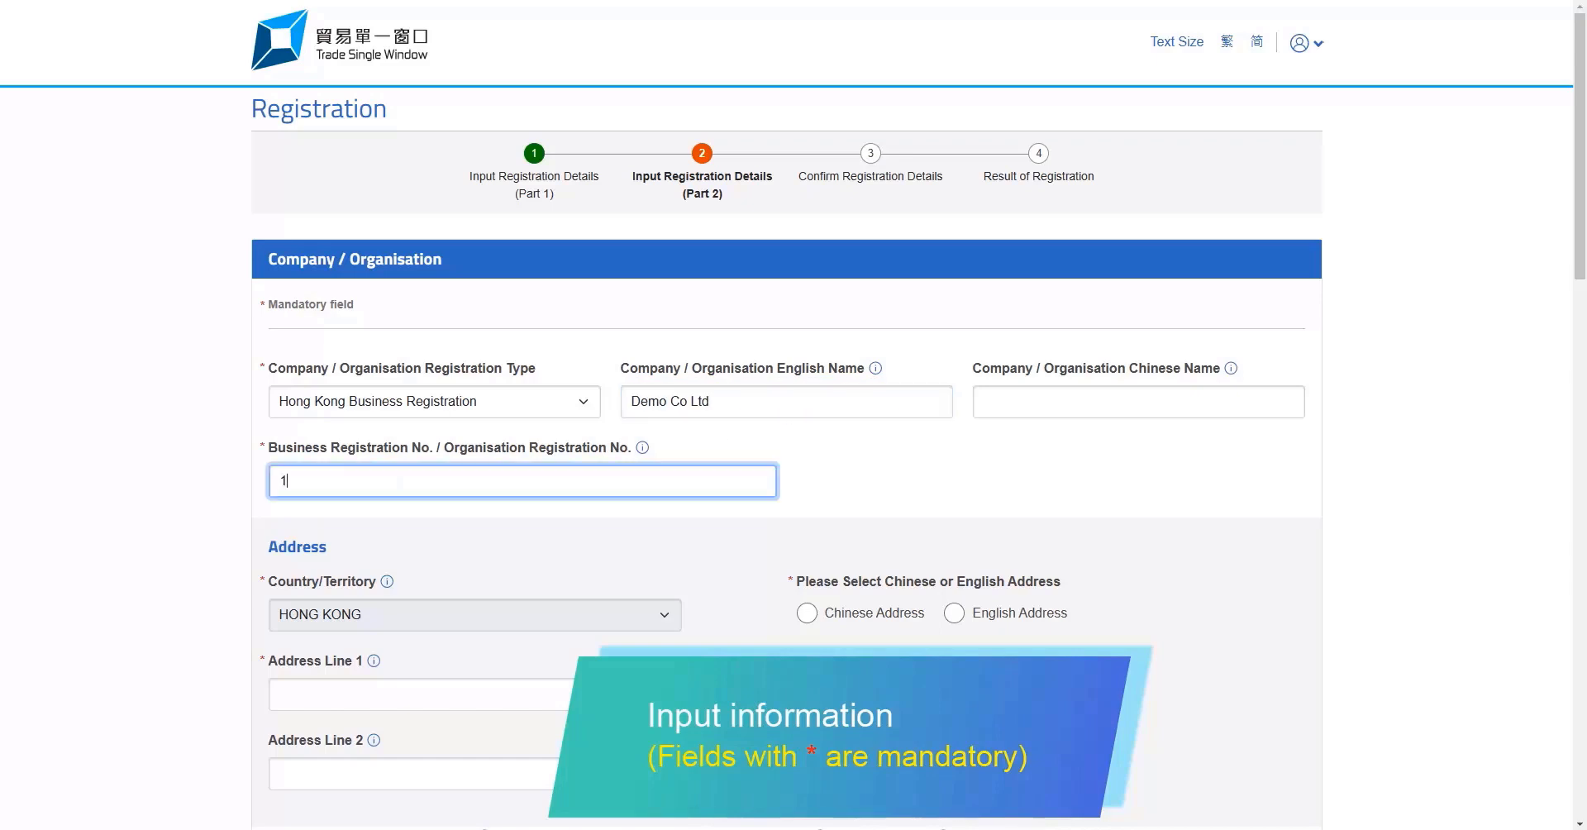
pyautogui.write('4789632-005')
pyautogui.click(955, 614)
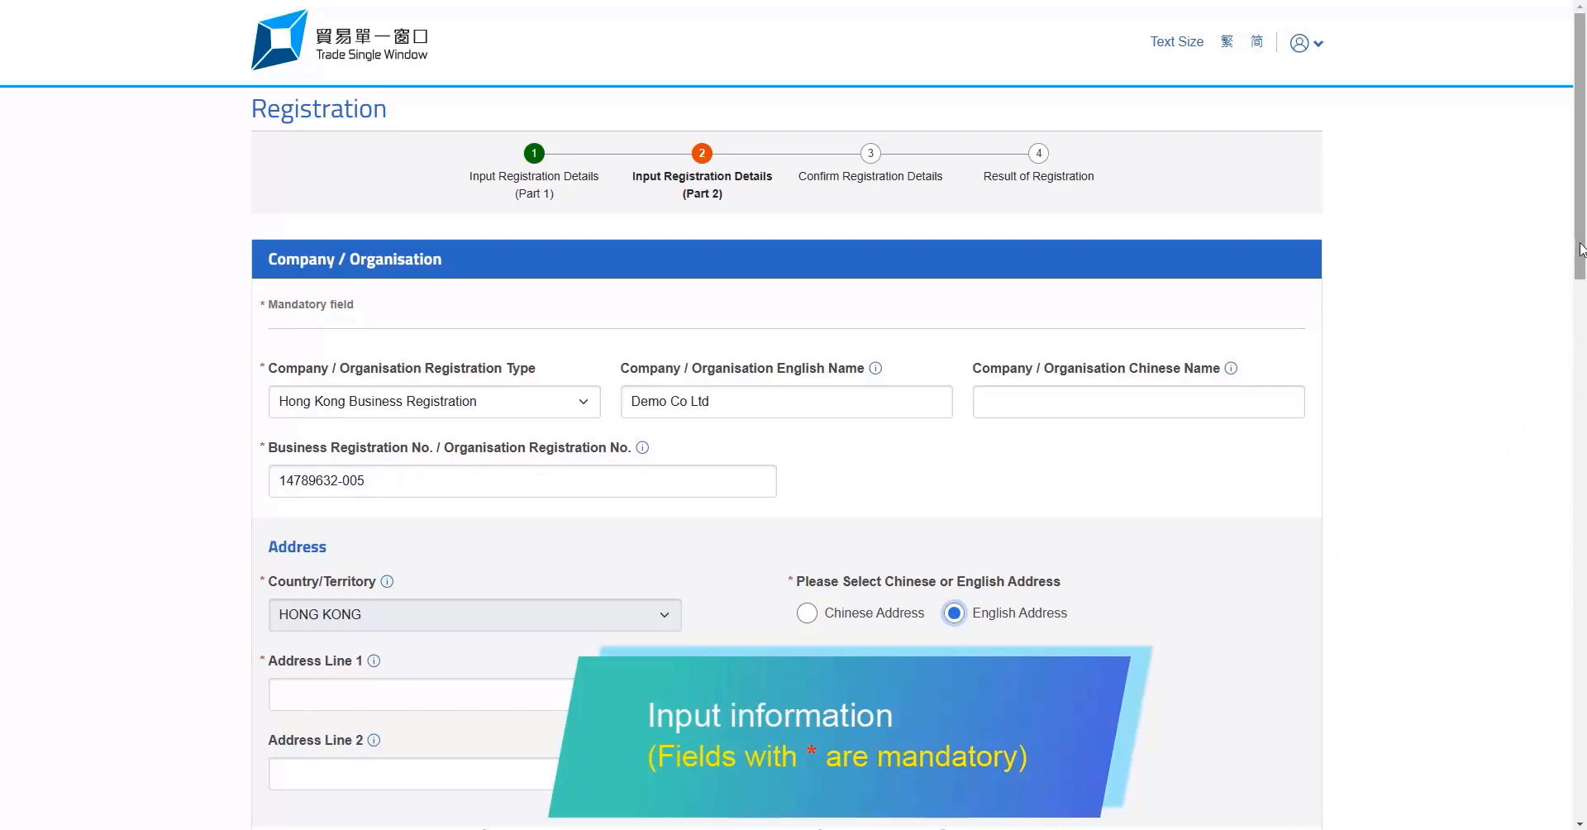
pyautogui.moveTo(1581, 248); pyautogui.dragTo(1584, 356)
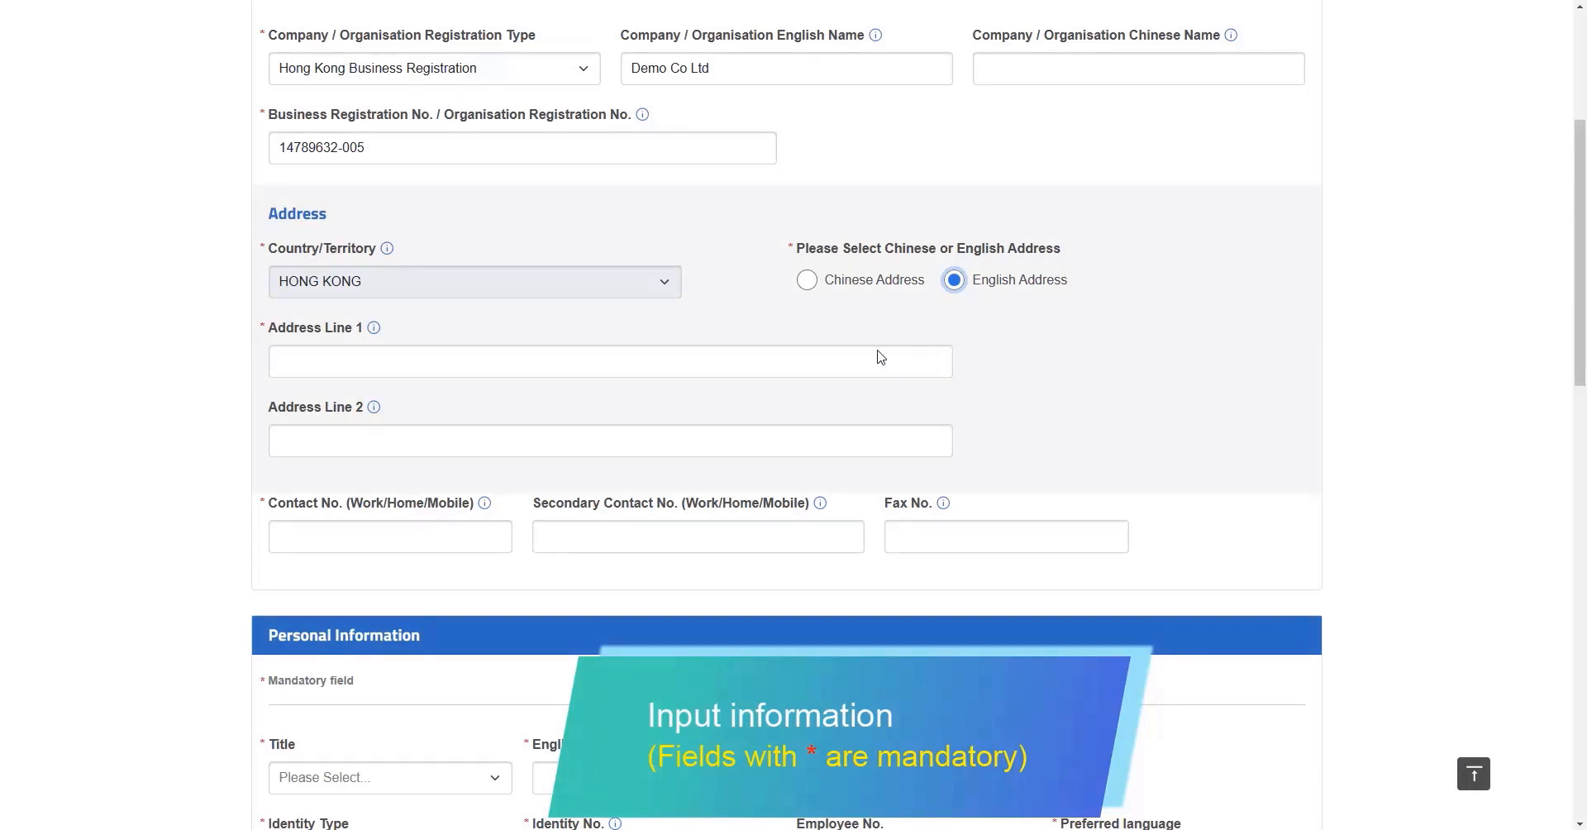
# Fill in the company's two English address lines and its contact phone number
pyautogui.click(504, 360)
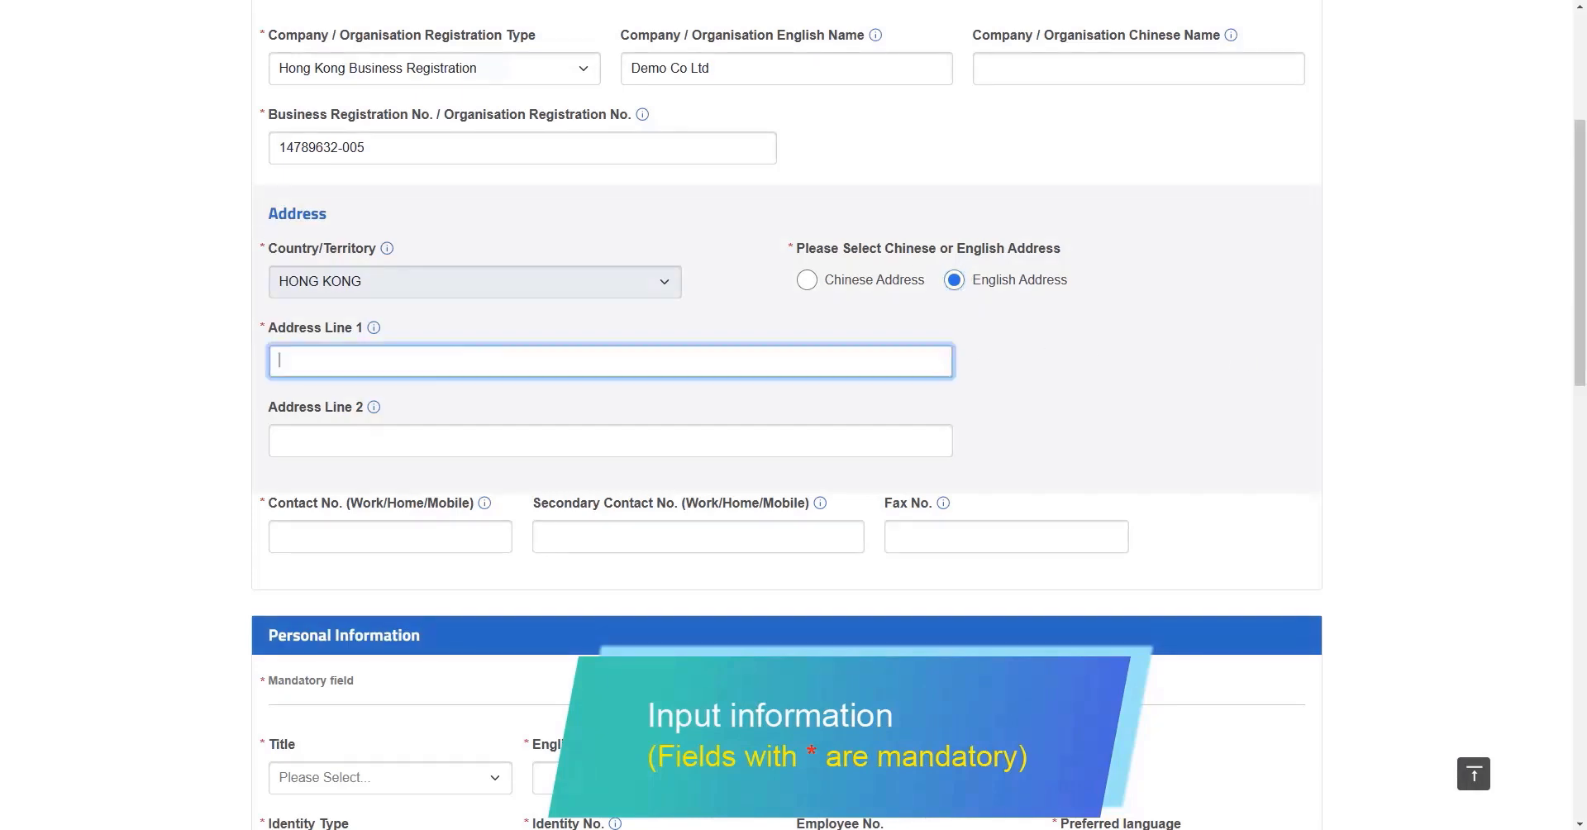
pyautogui.write('3/F, Customs Headquar')
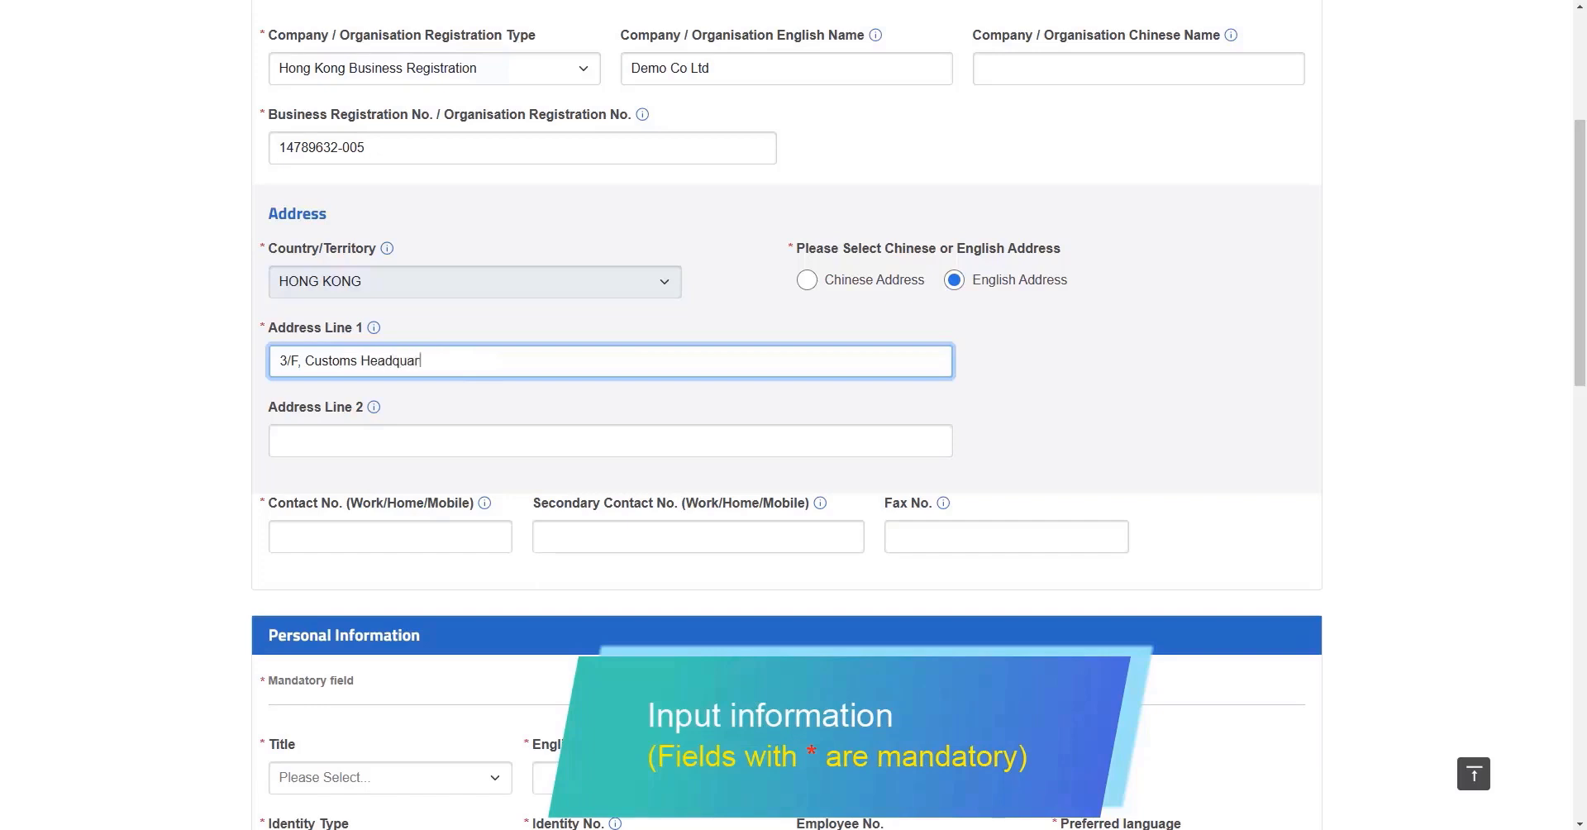
pyautogui.write('ters Building')
pyautogui.click(544, 440)
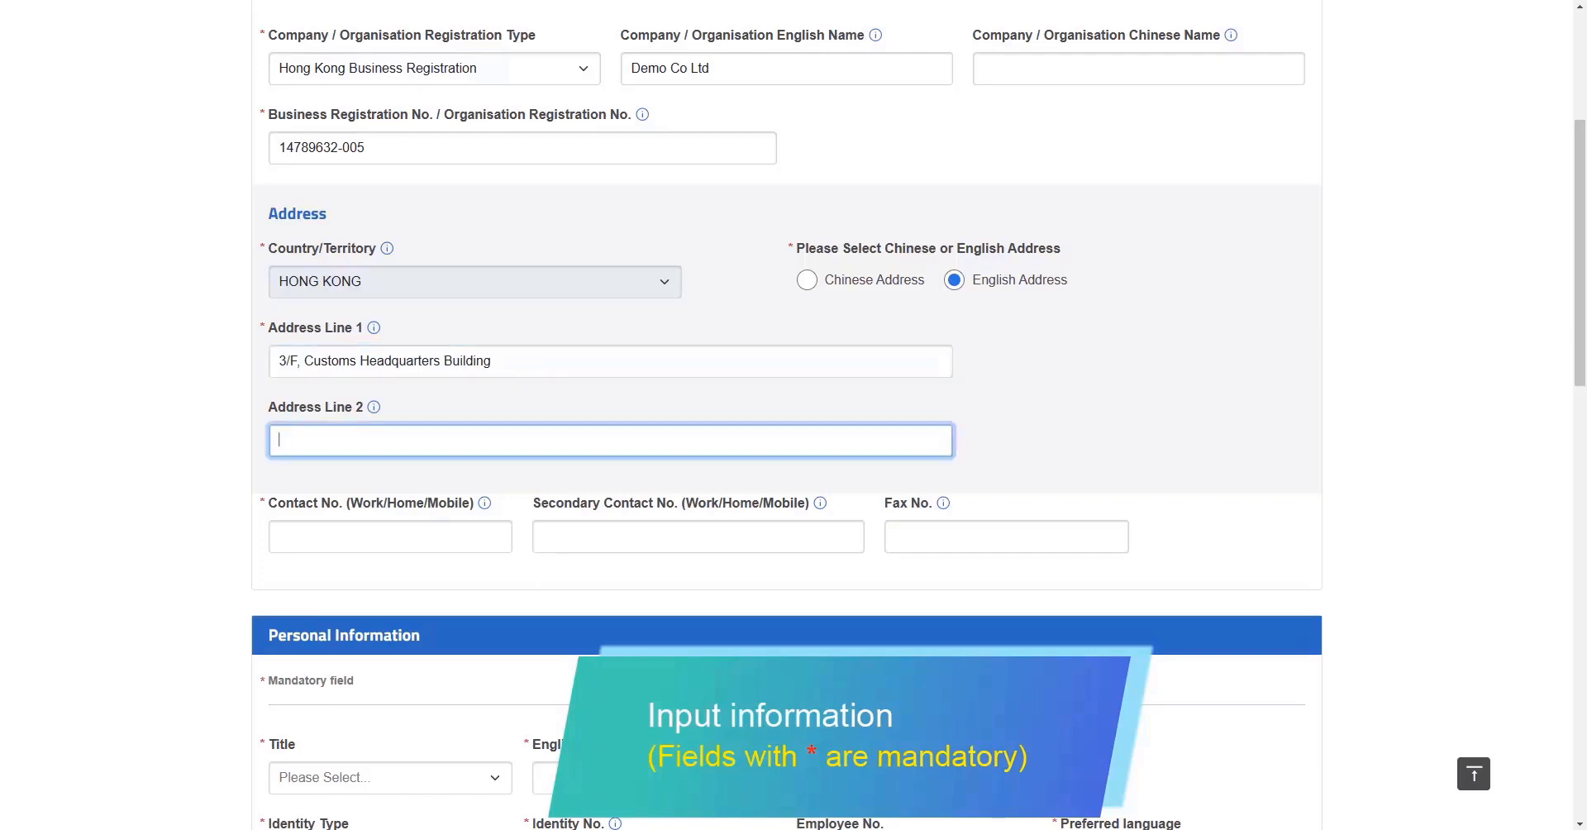
pyautogui.write('222 Java Road, North Point')
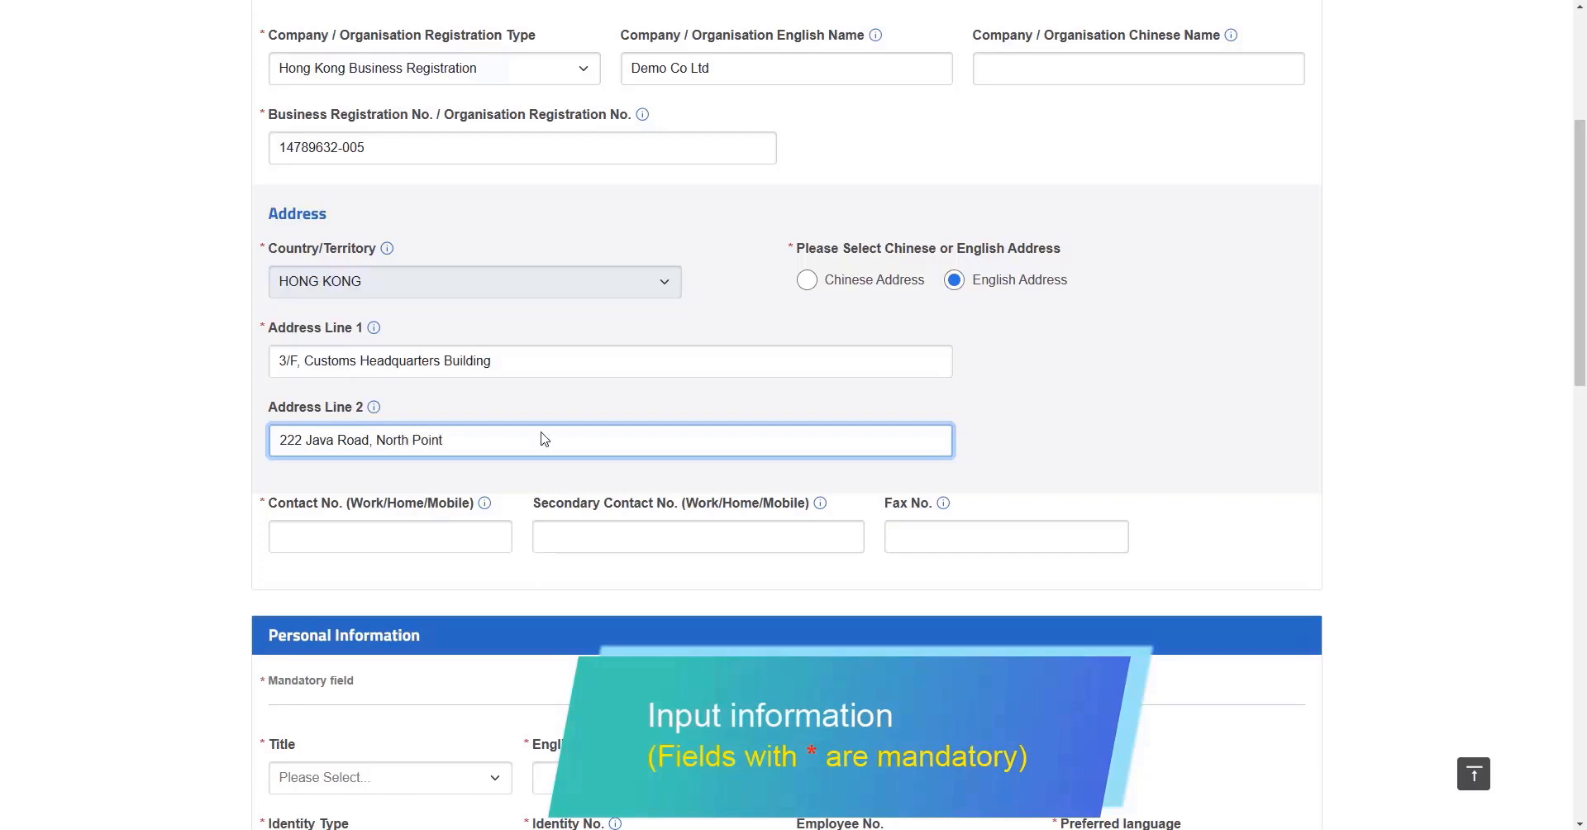
pyautogui.click(491, 533)
pyautogui.write('21173348')
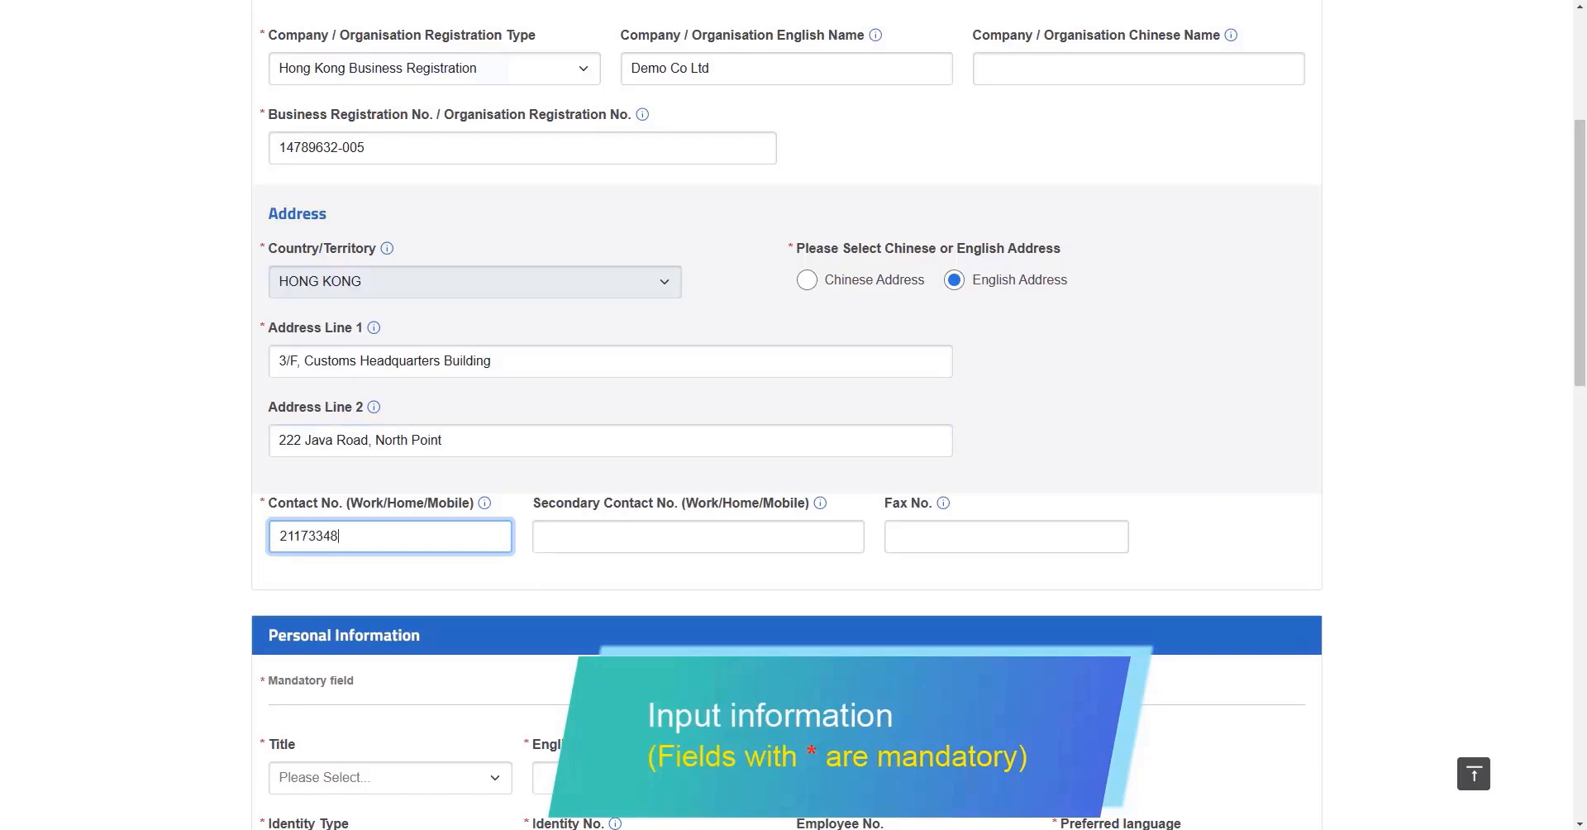
pyautogui.click(522, 536)
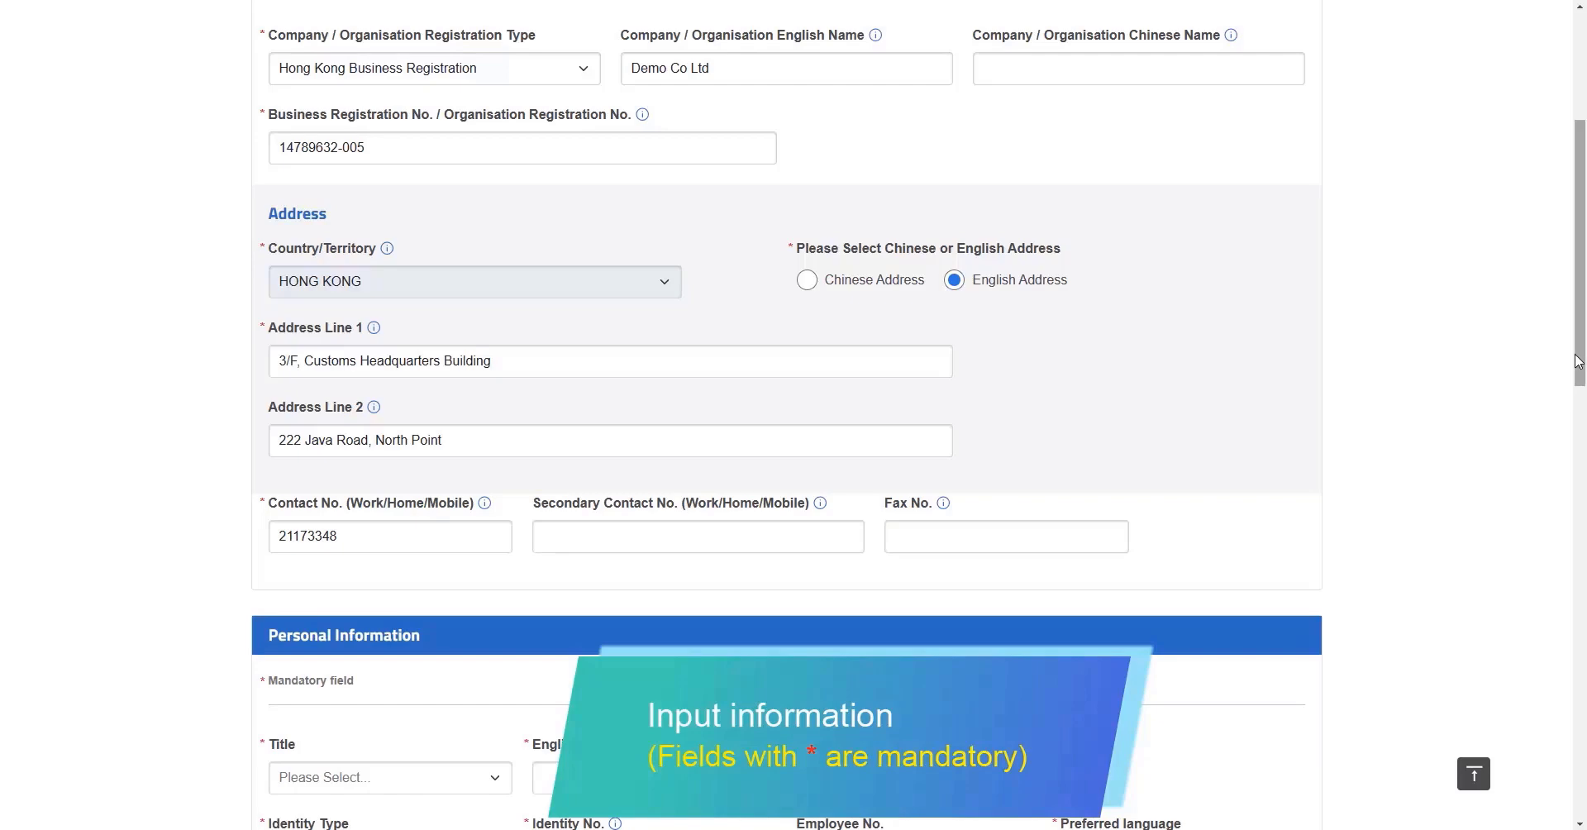
pyautogui.moveTo(1579, 364); pyautogui.dragTo(1582, 564)
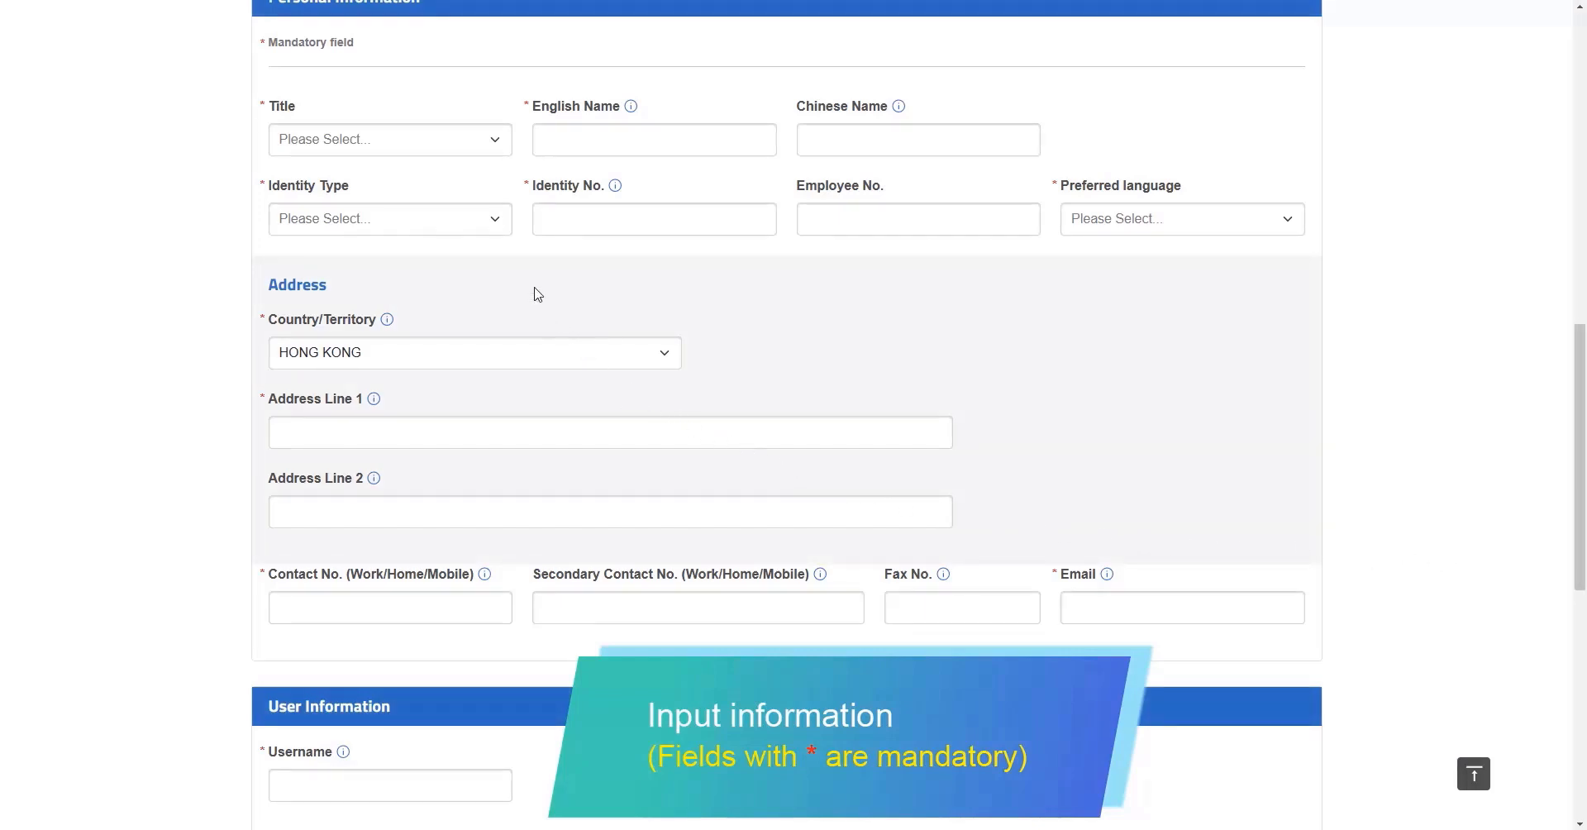
# Set the administrator's title to Mr. and enter their English name
pyautogui.click(493, 142)
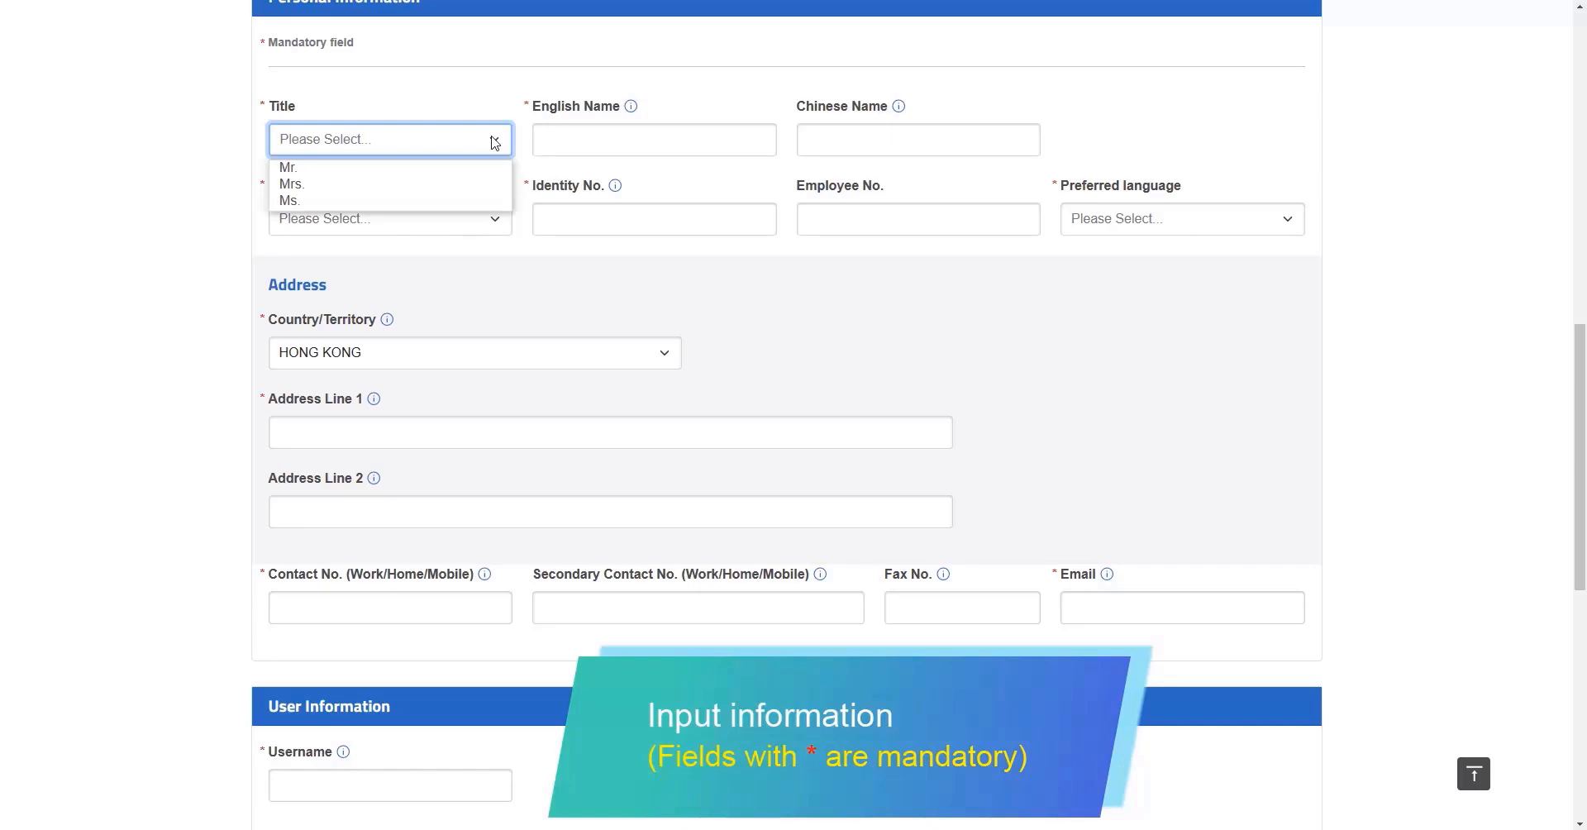
pyautogui.click(478, 167)
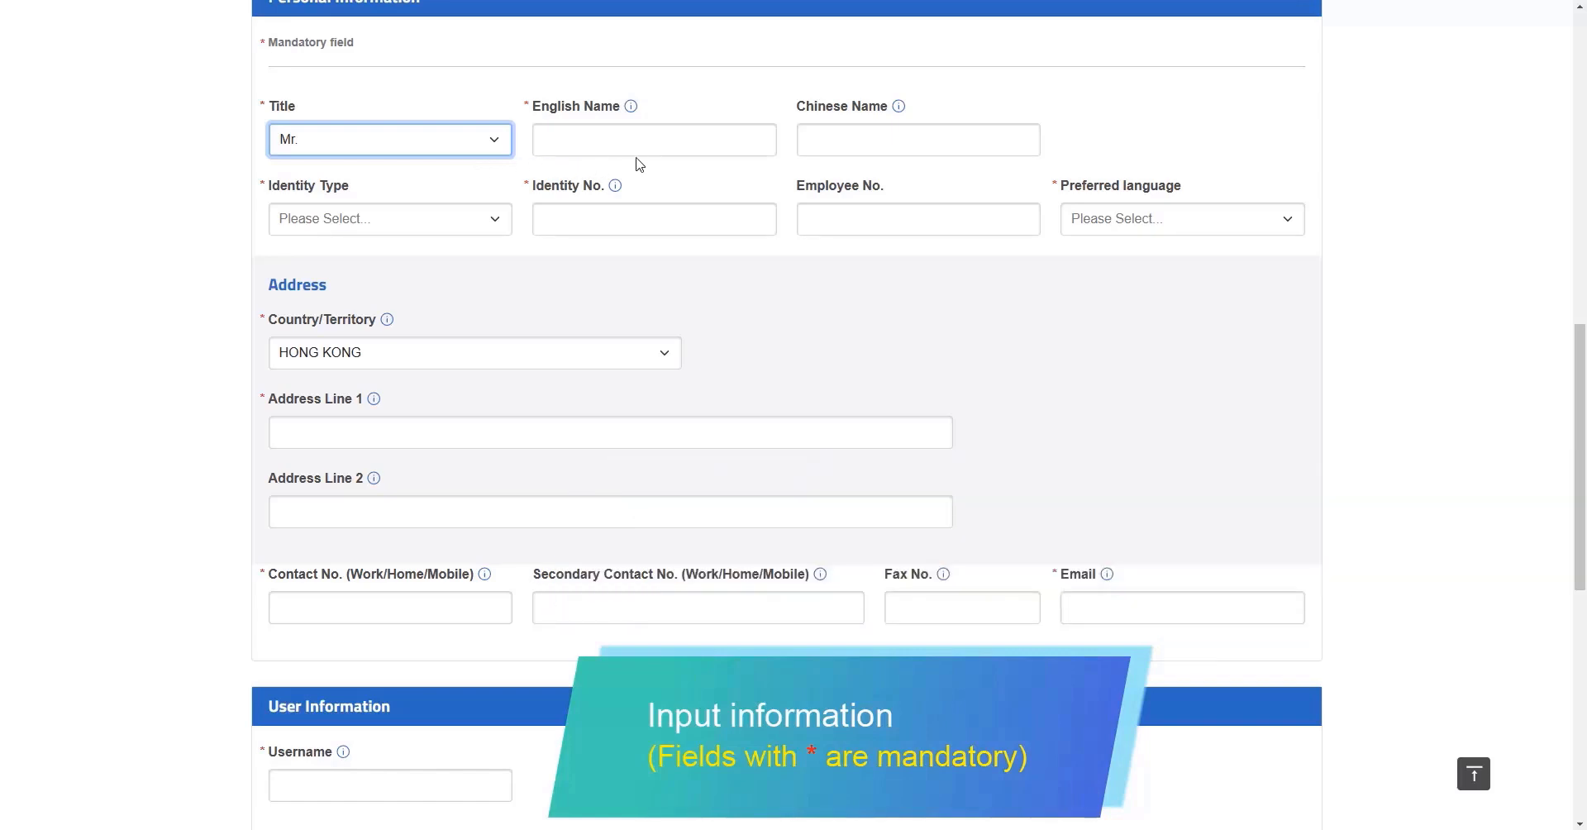
pyautogui.click(703, 142)
pyautogui.write('WONG T')
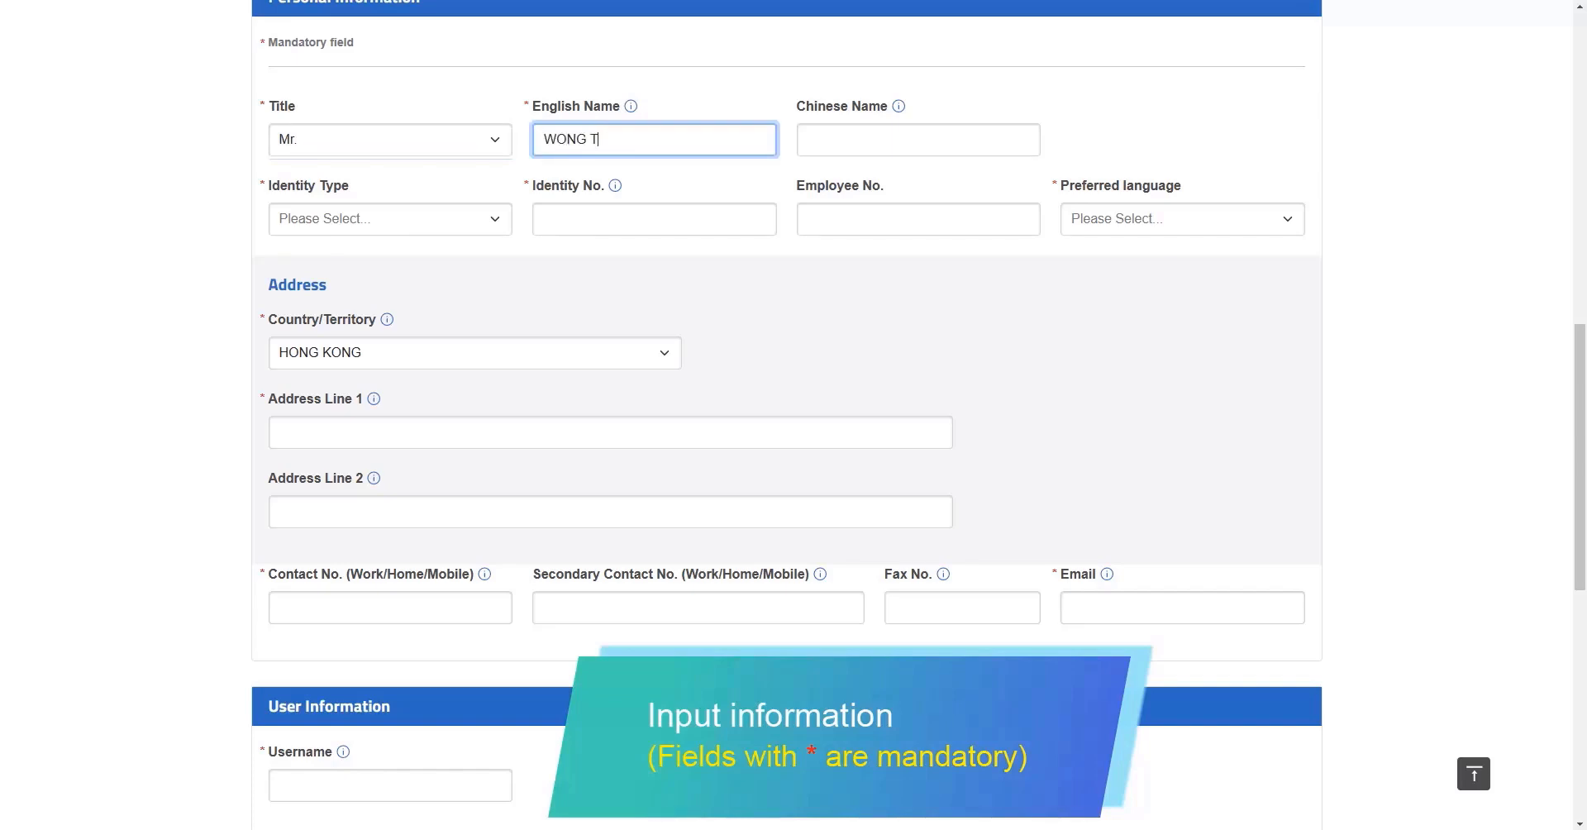
pyautogui.write('AI MAN')
# Choose HKID as identity type, enter the ID number, and set preferred language to English
pyautogui.click(495, 228)
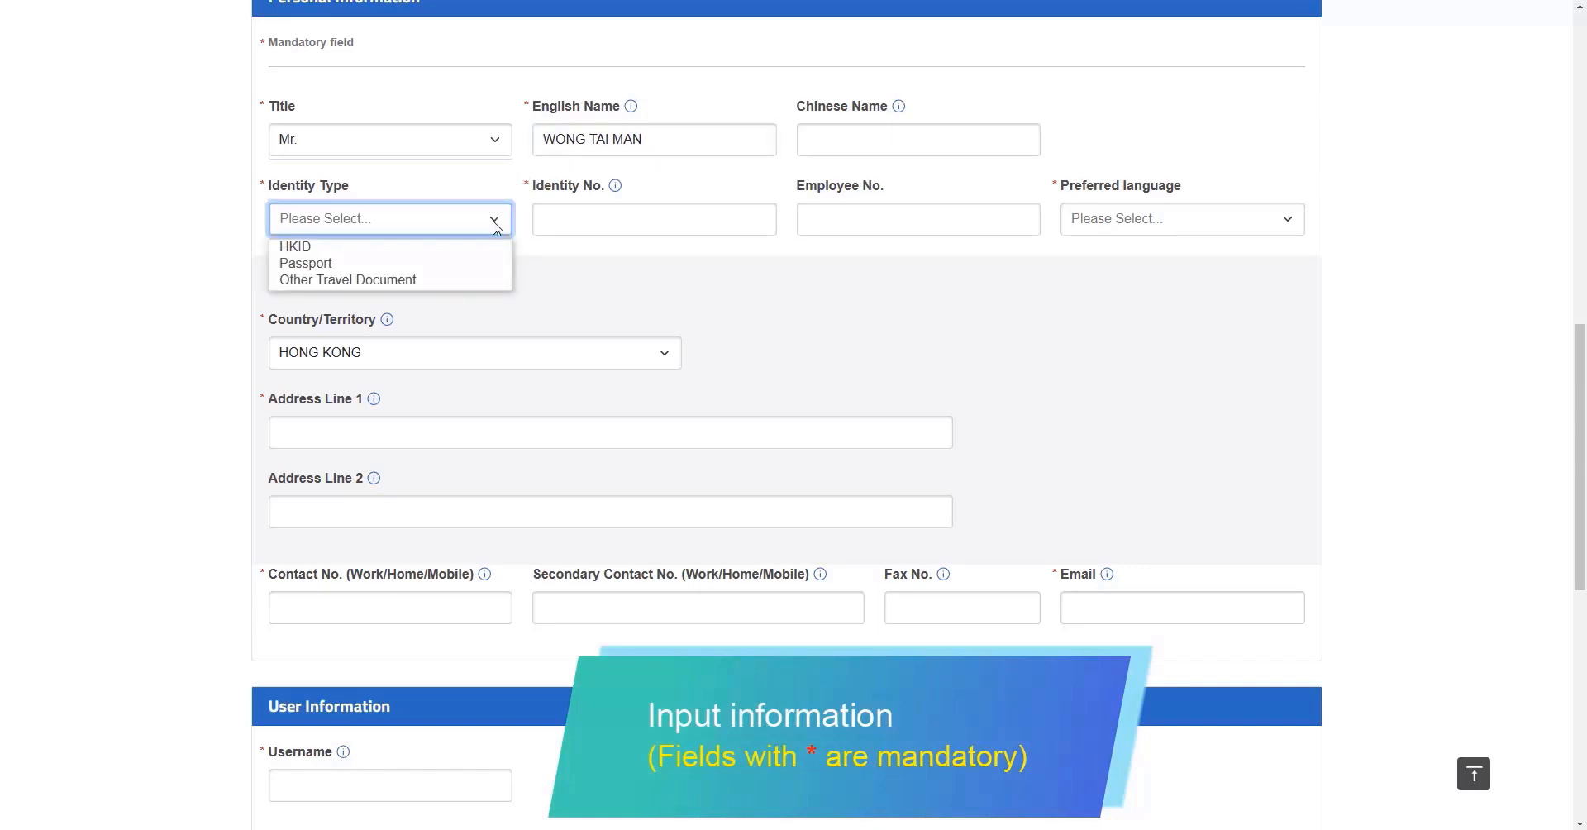
pyautogui.click(481, 248)
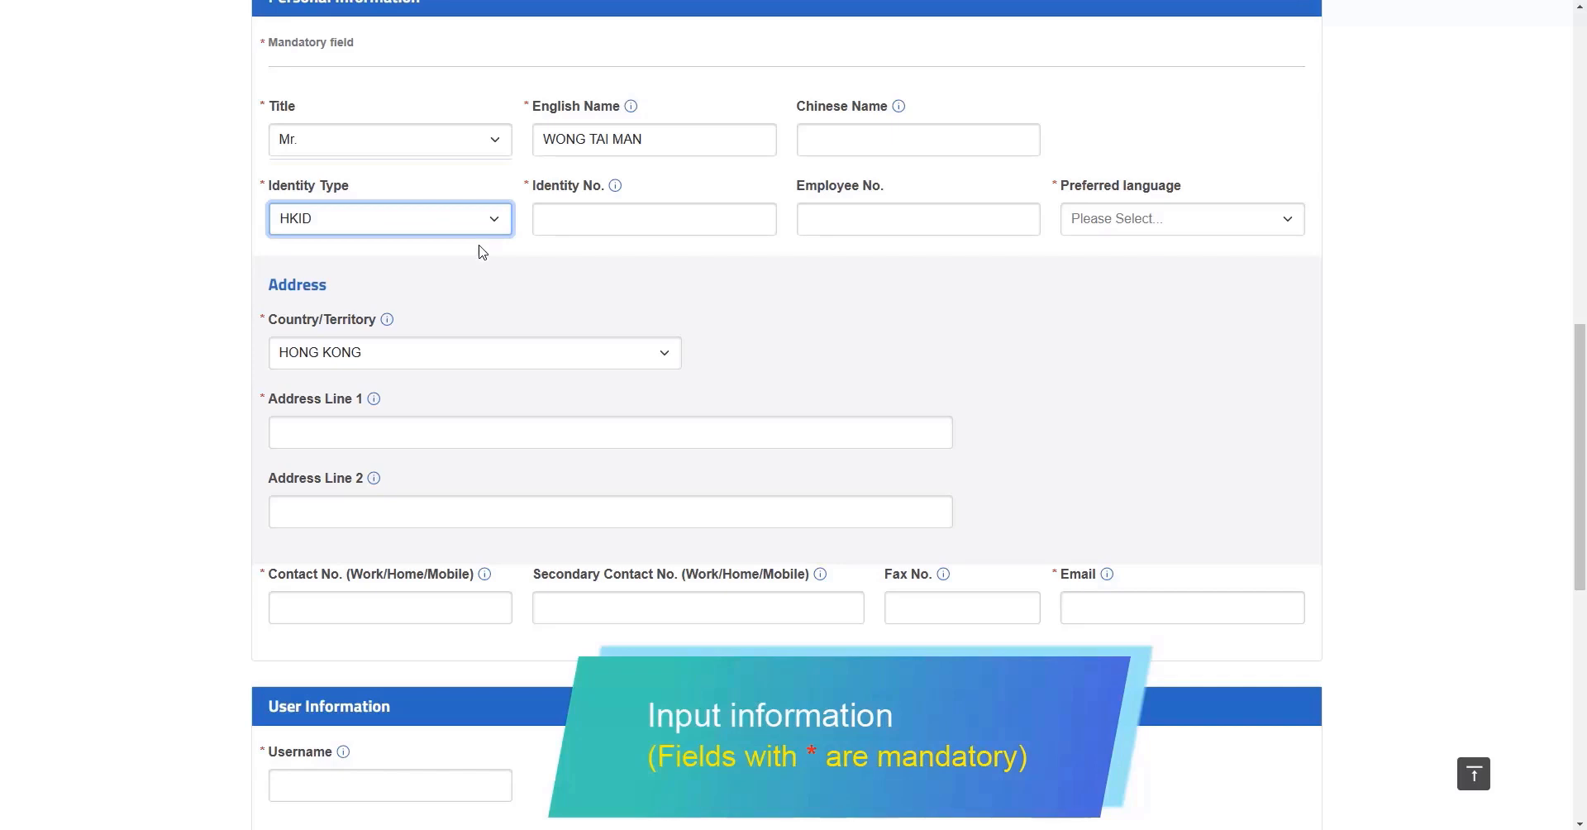
pyautogui.click(677, 222)
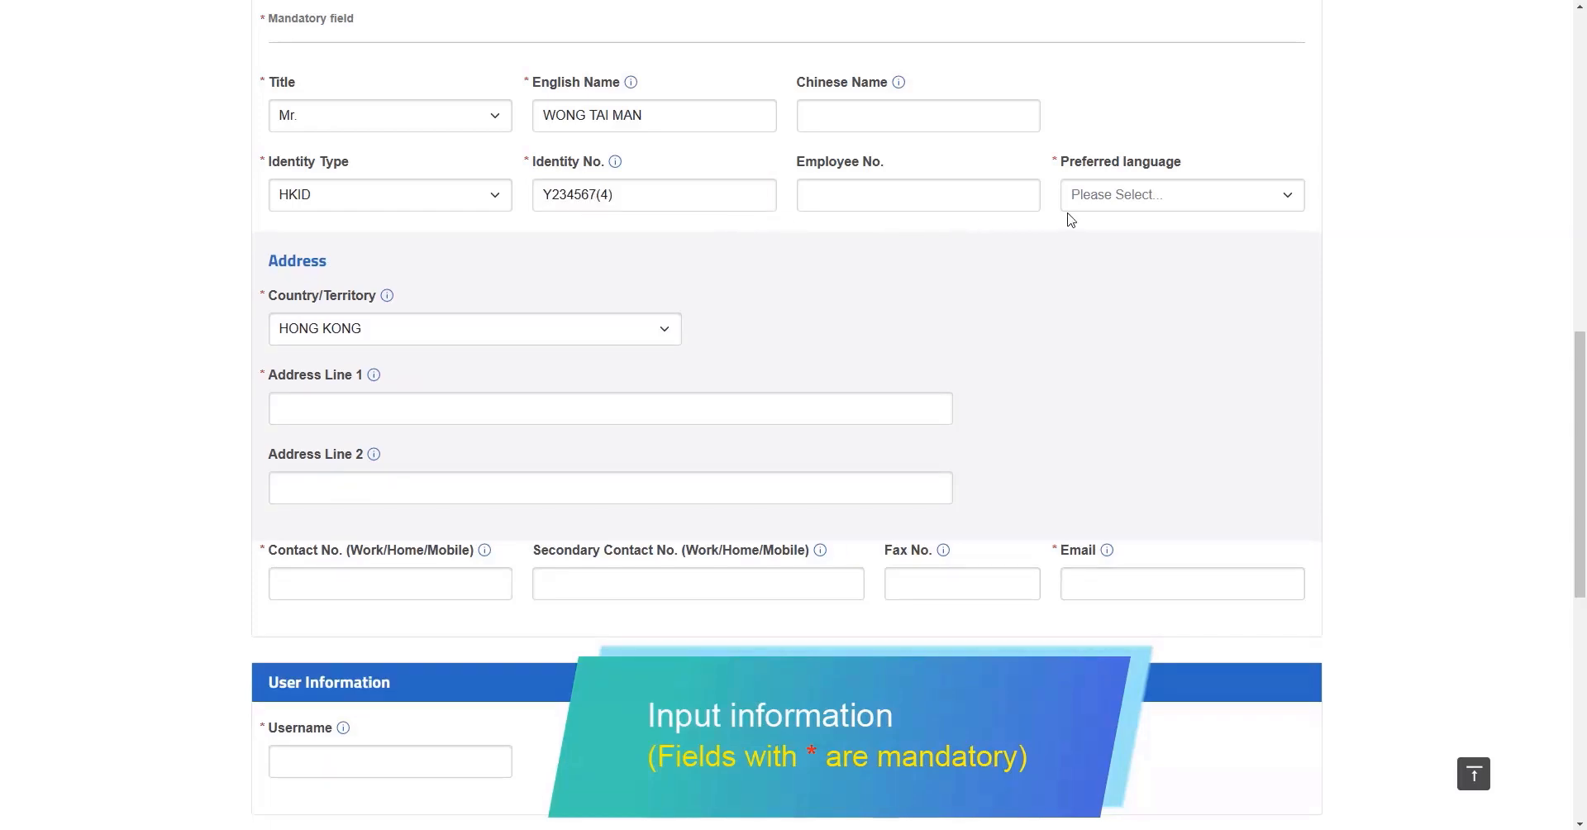
pyautogui.click(1291, 202)
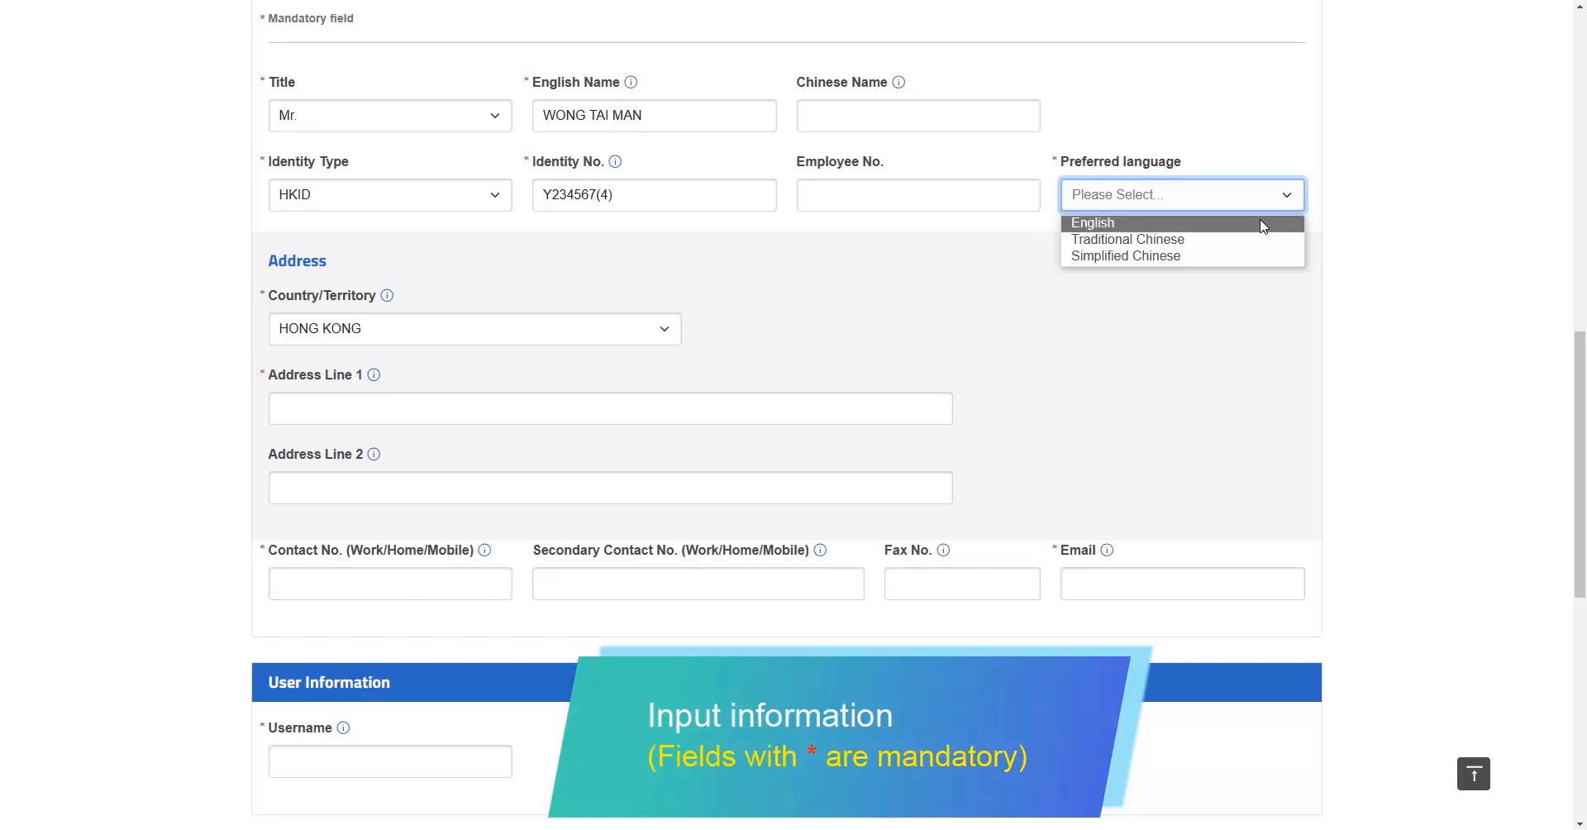
pyautogui.click(1263, 225)
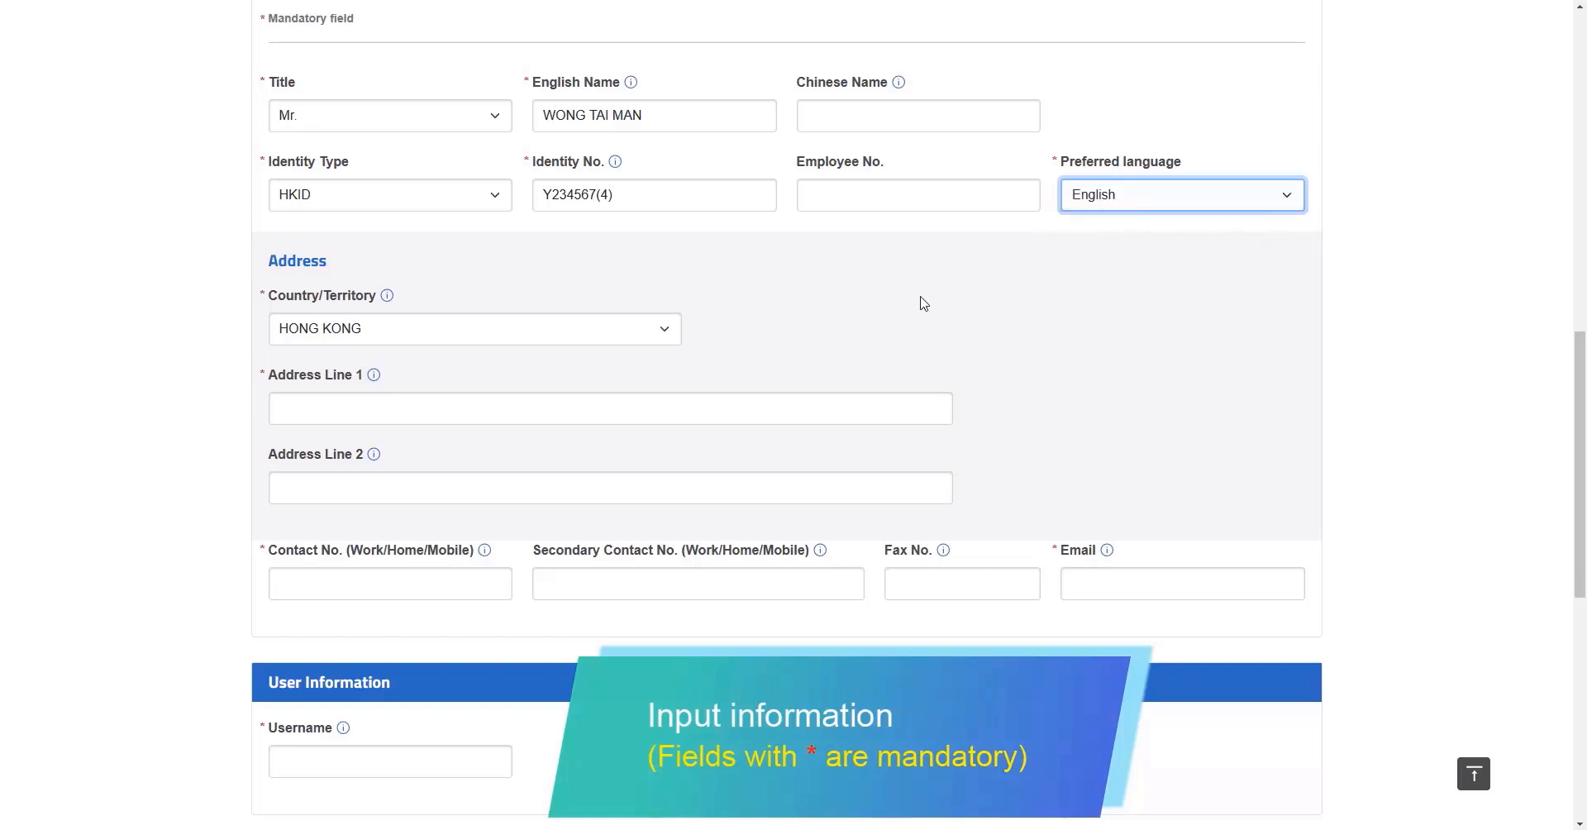
# Enter the administrator's two address lines and contact phone number
pyautogui.click(875, 411)
pyautogui.write('3/F')
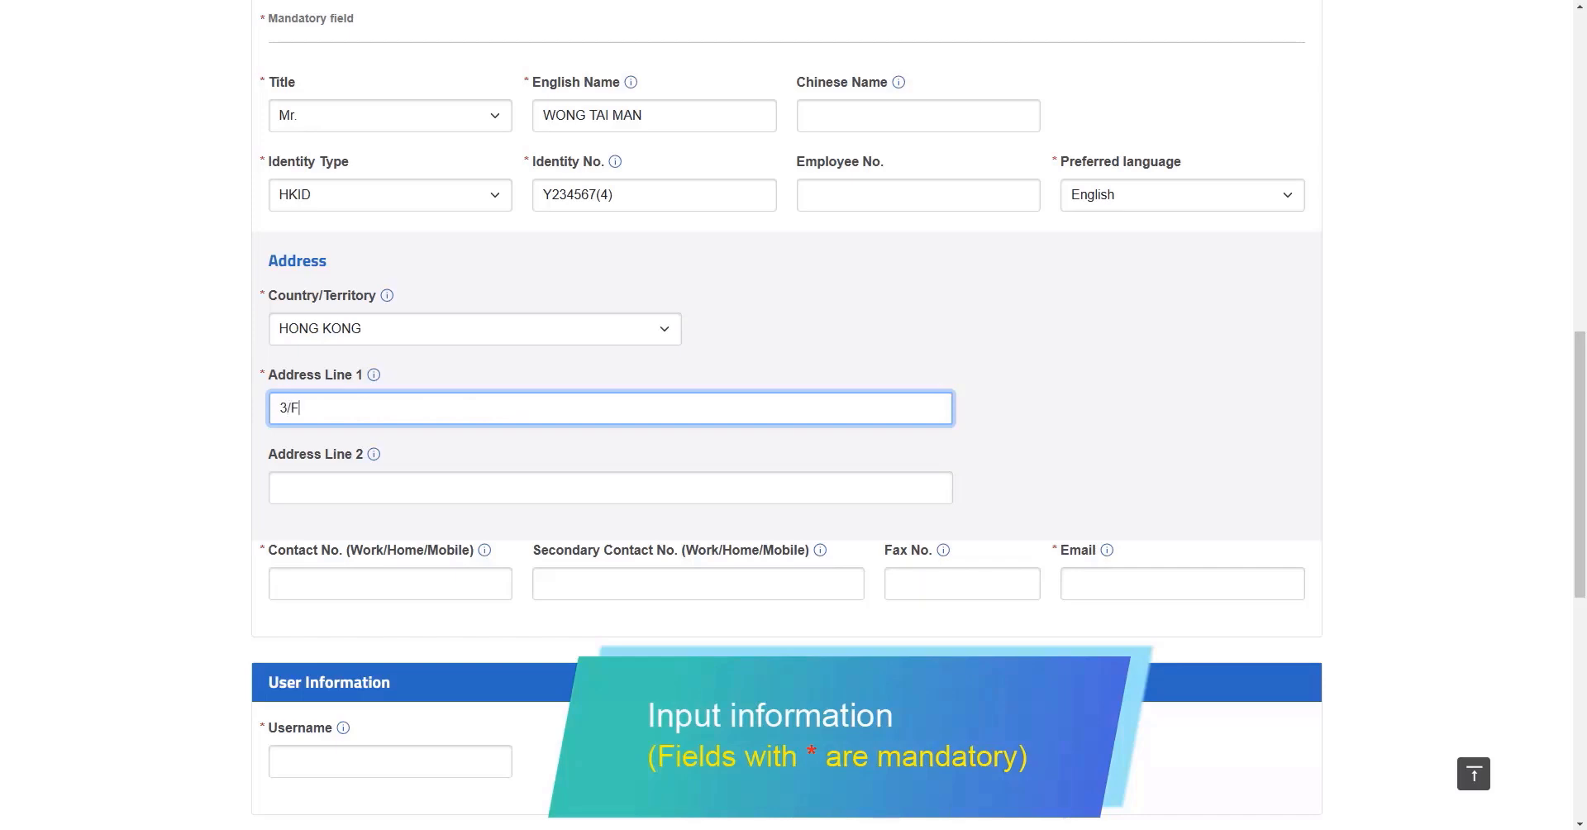
pyautogui.write(', Customs Headquarters')
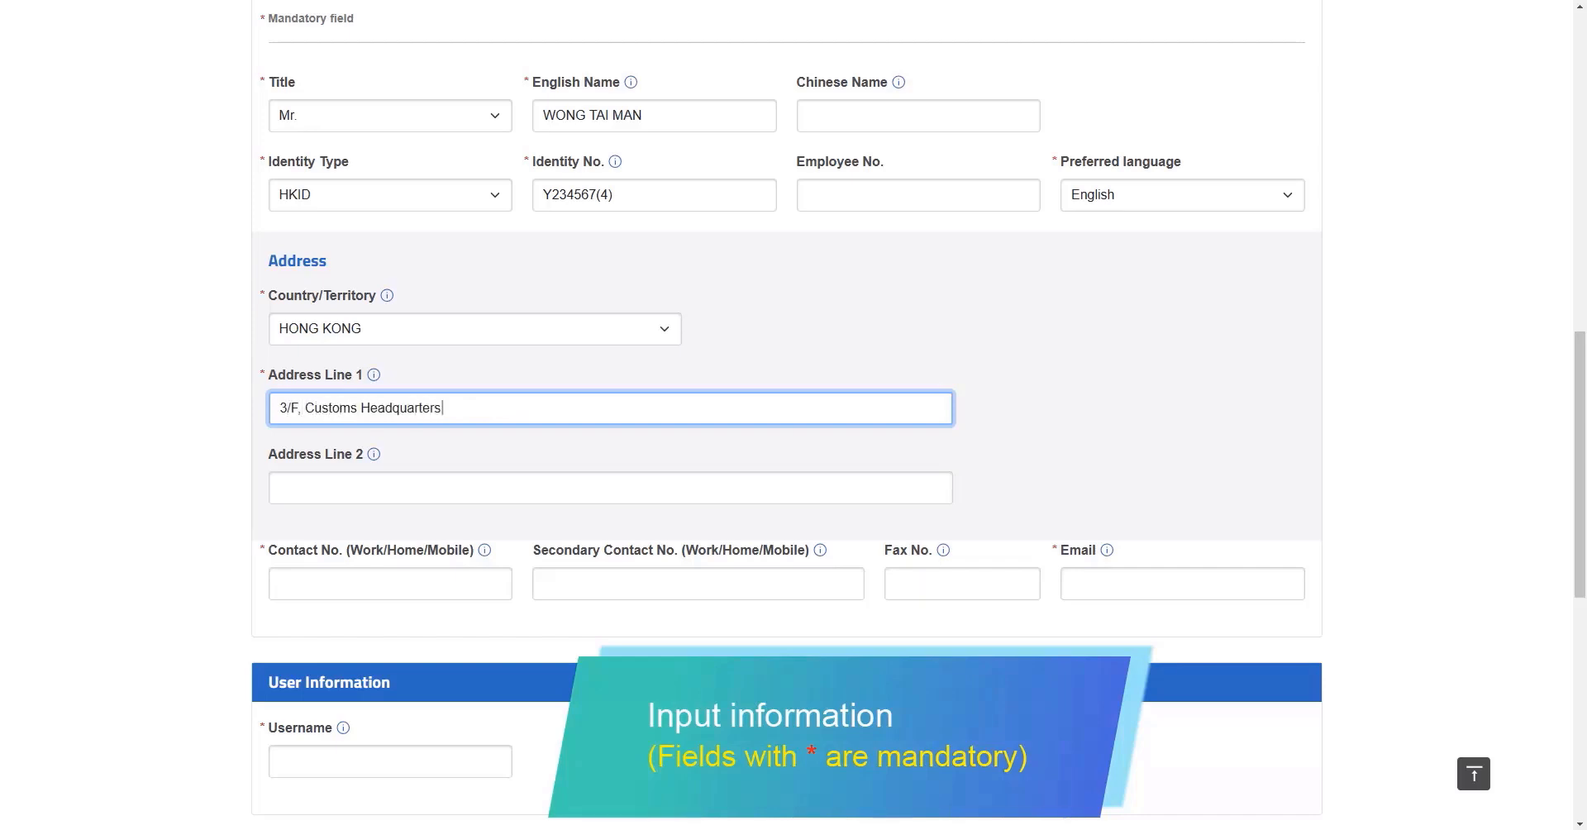
pyautogui.write(' Building')
pyautogui.click(781, 488)
pyautogui.write('222 J')
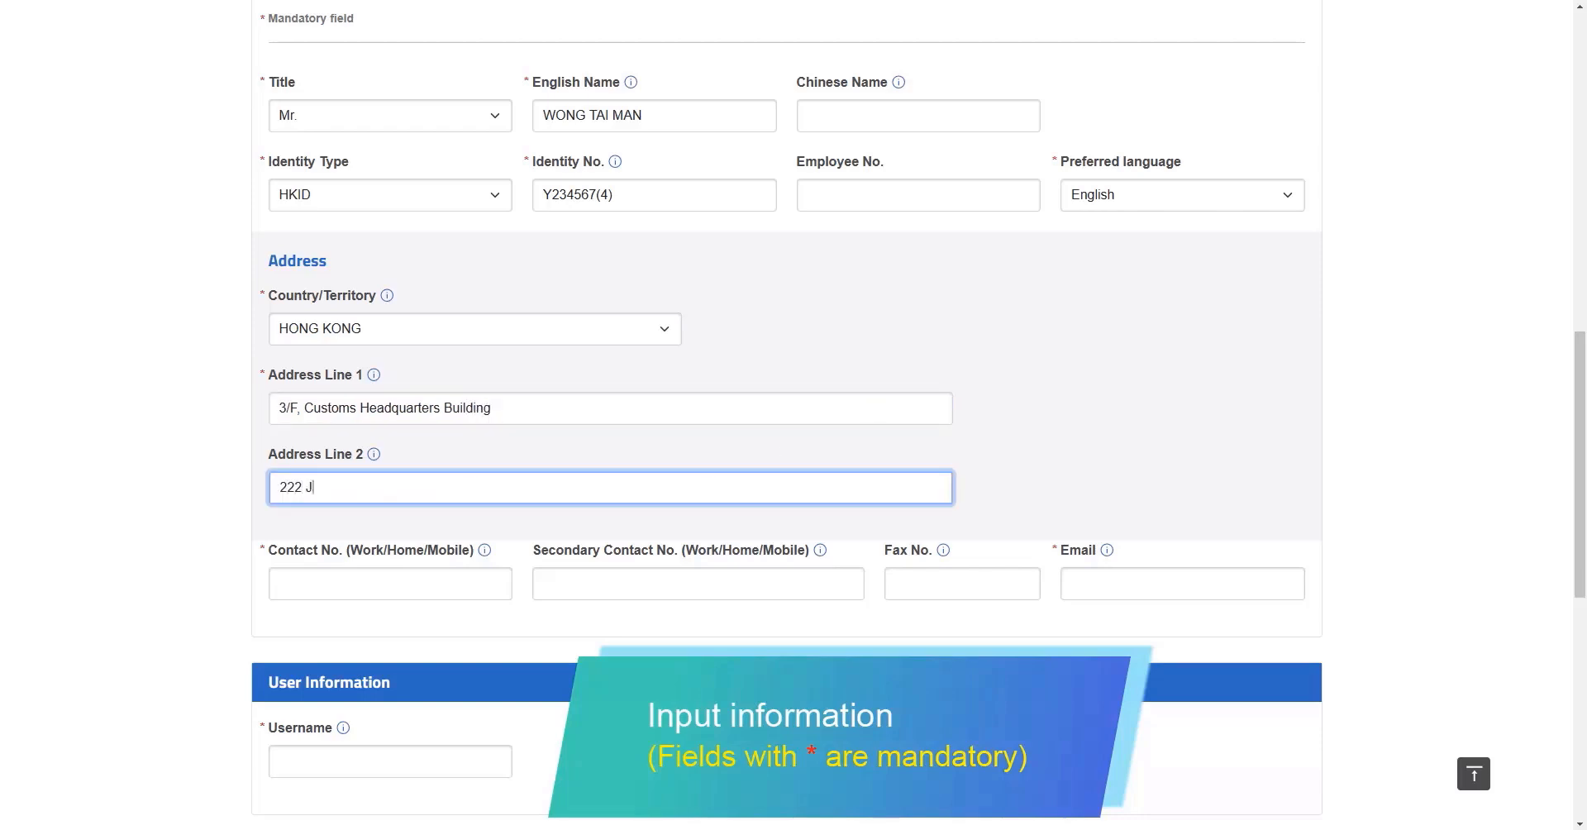
pyautogui.write('ava Road, North Point')
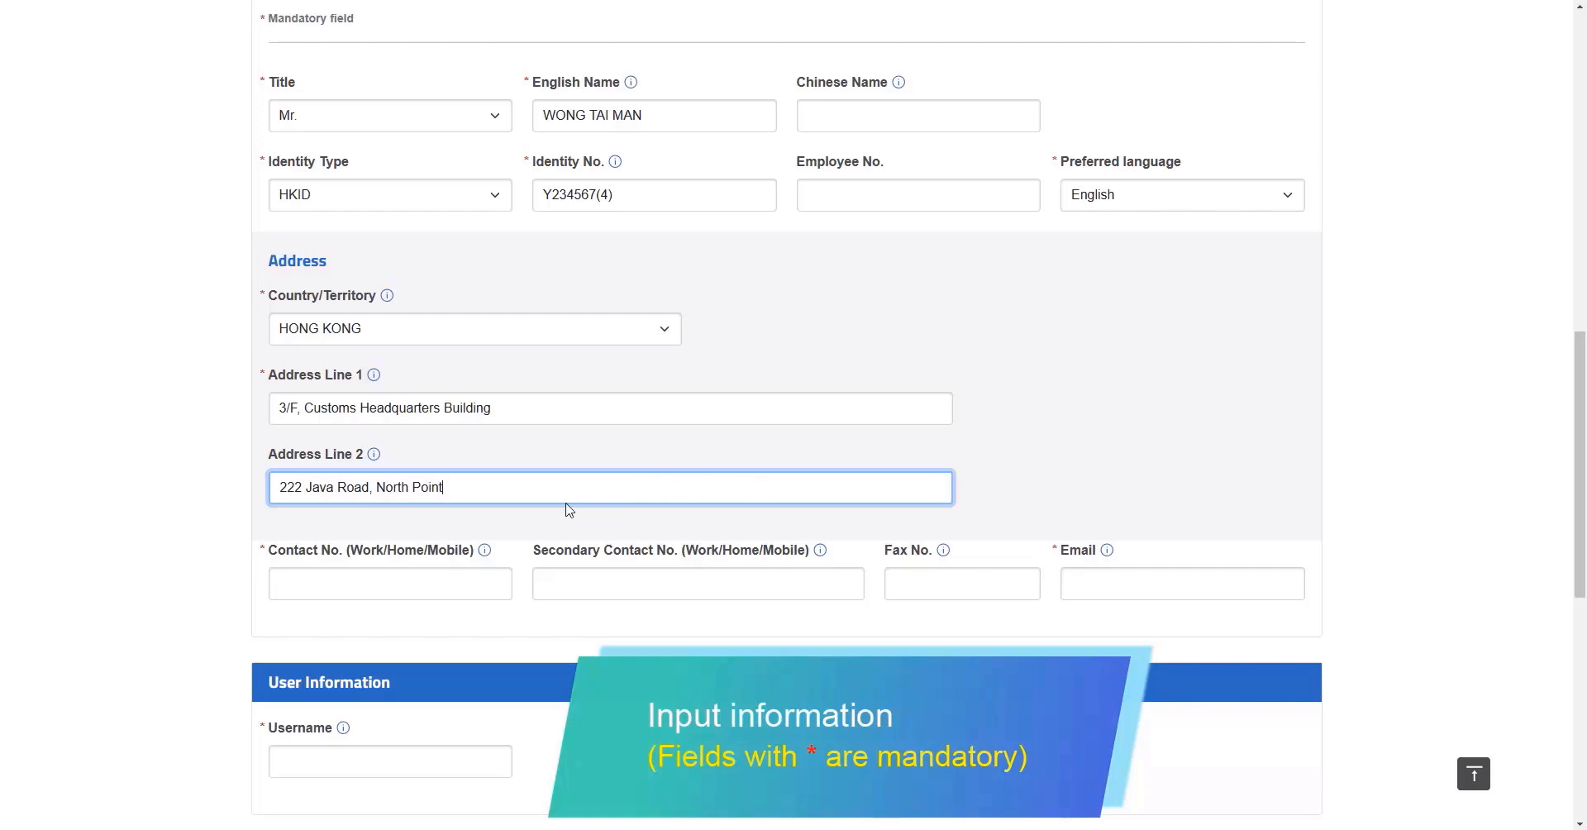
pyautogui.click(488, 585)
pyautogui.write('21173348')
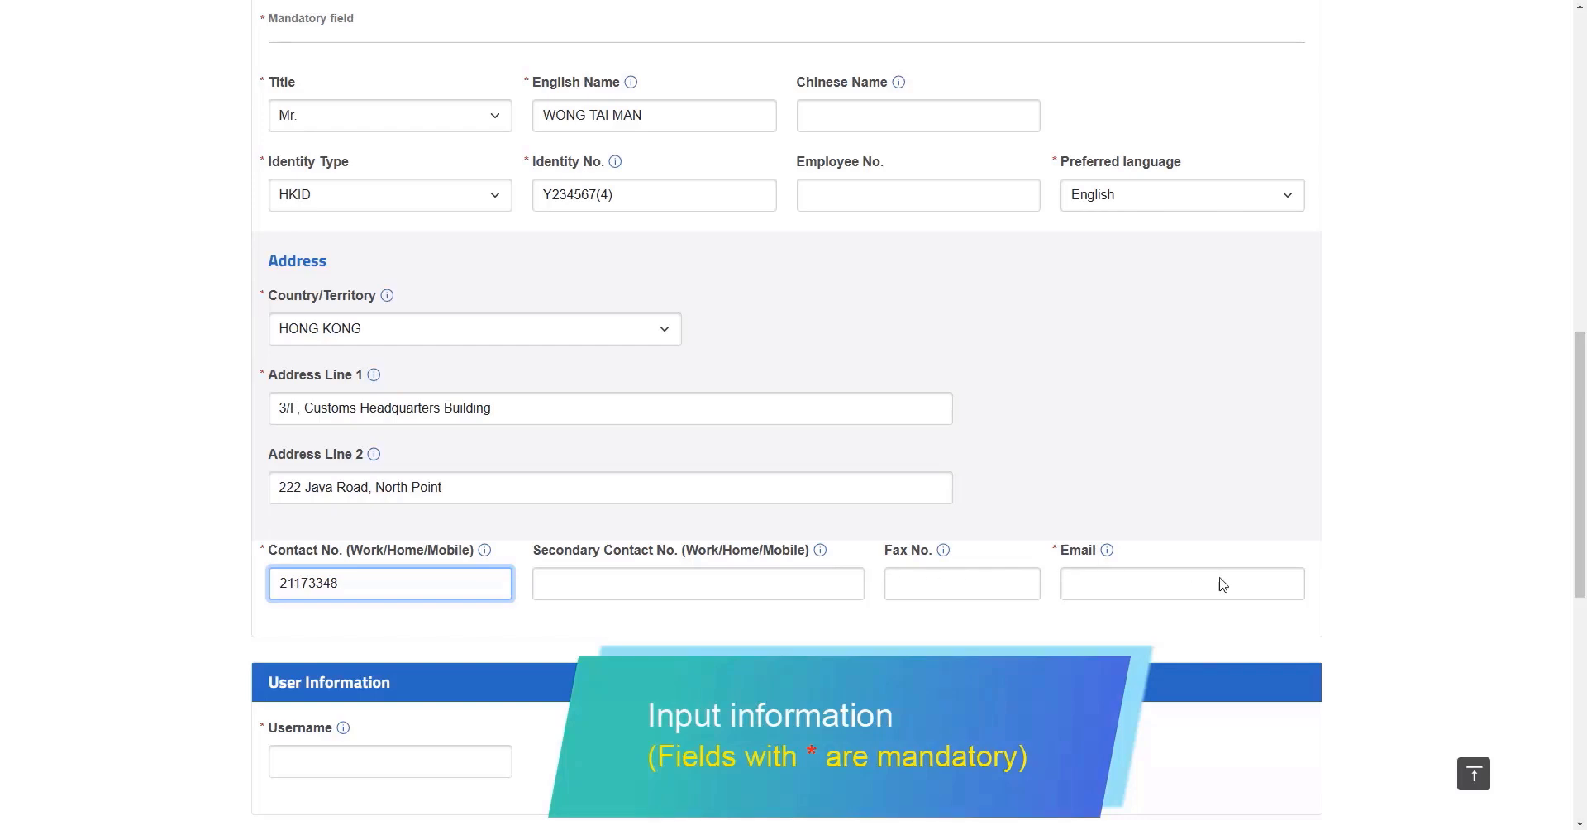
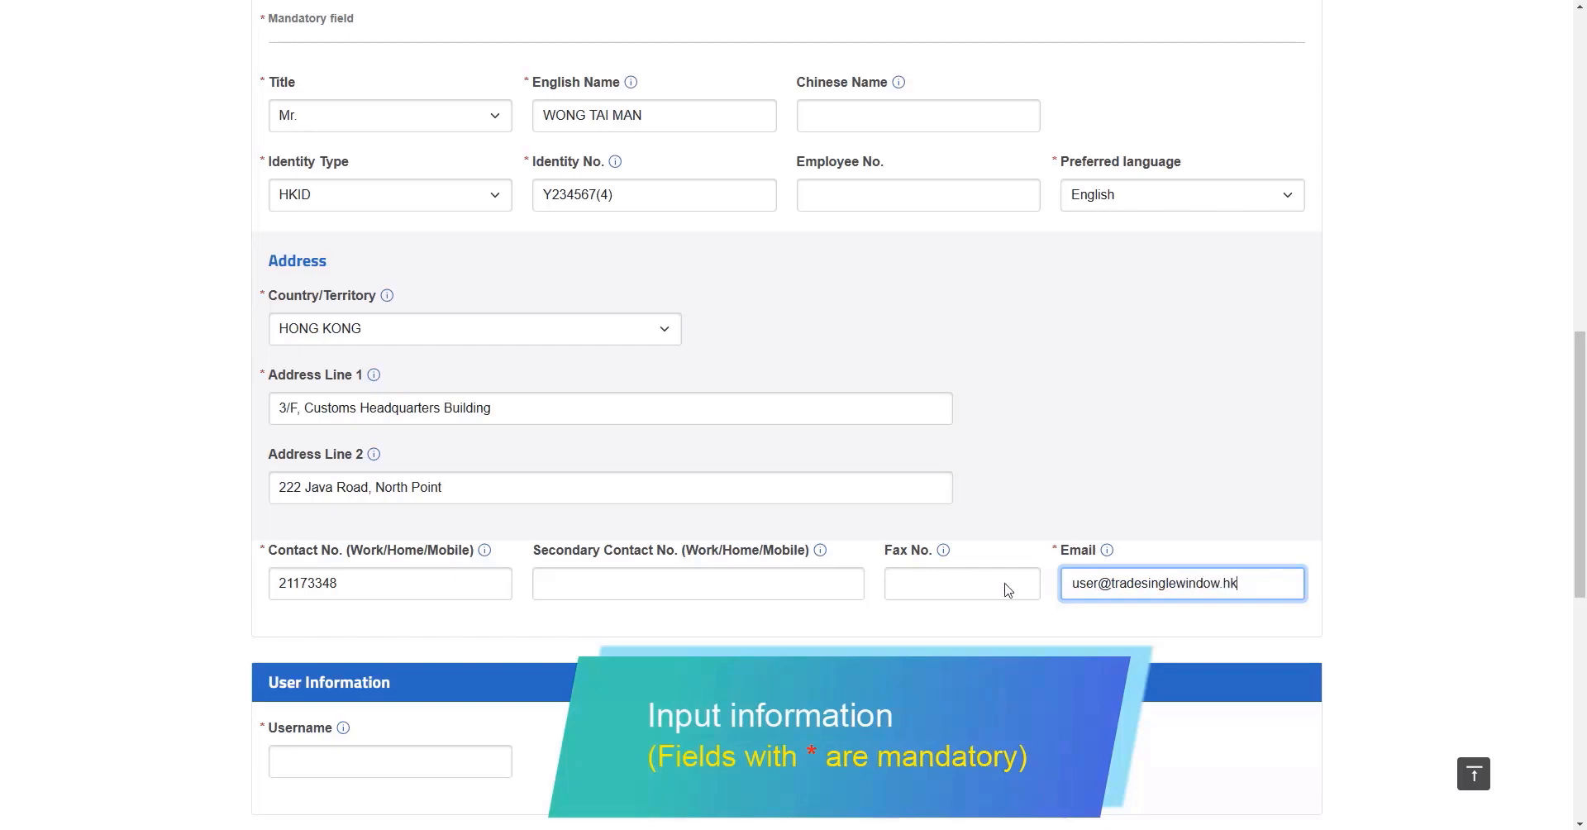
# Fill in the administrator's e-mail address and chosen username
pyautogui.click(479, 761)
pyautogui.write('tsw_demo11')
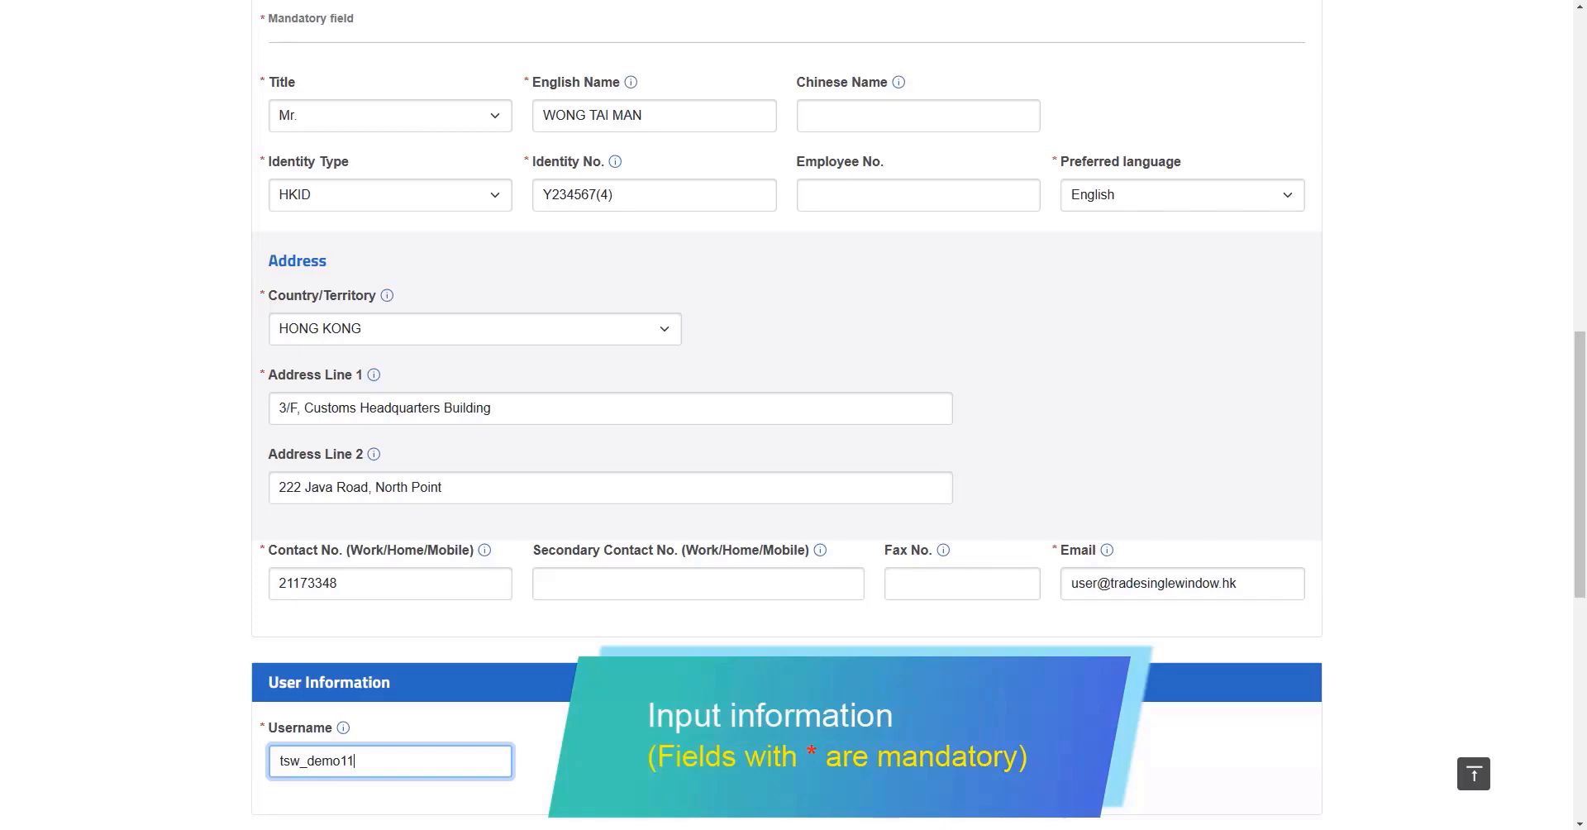
pyautogui.click(566, 762)
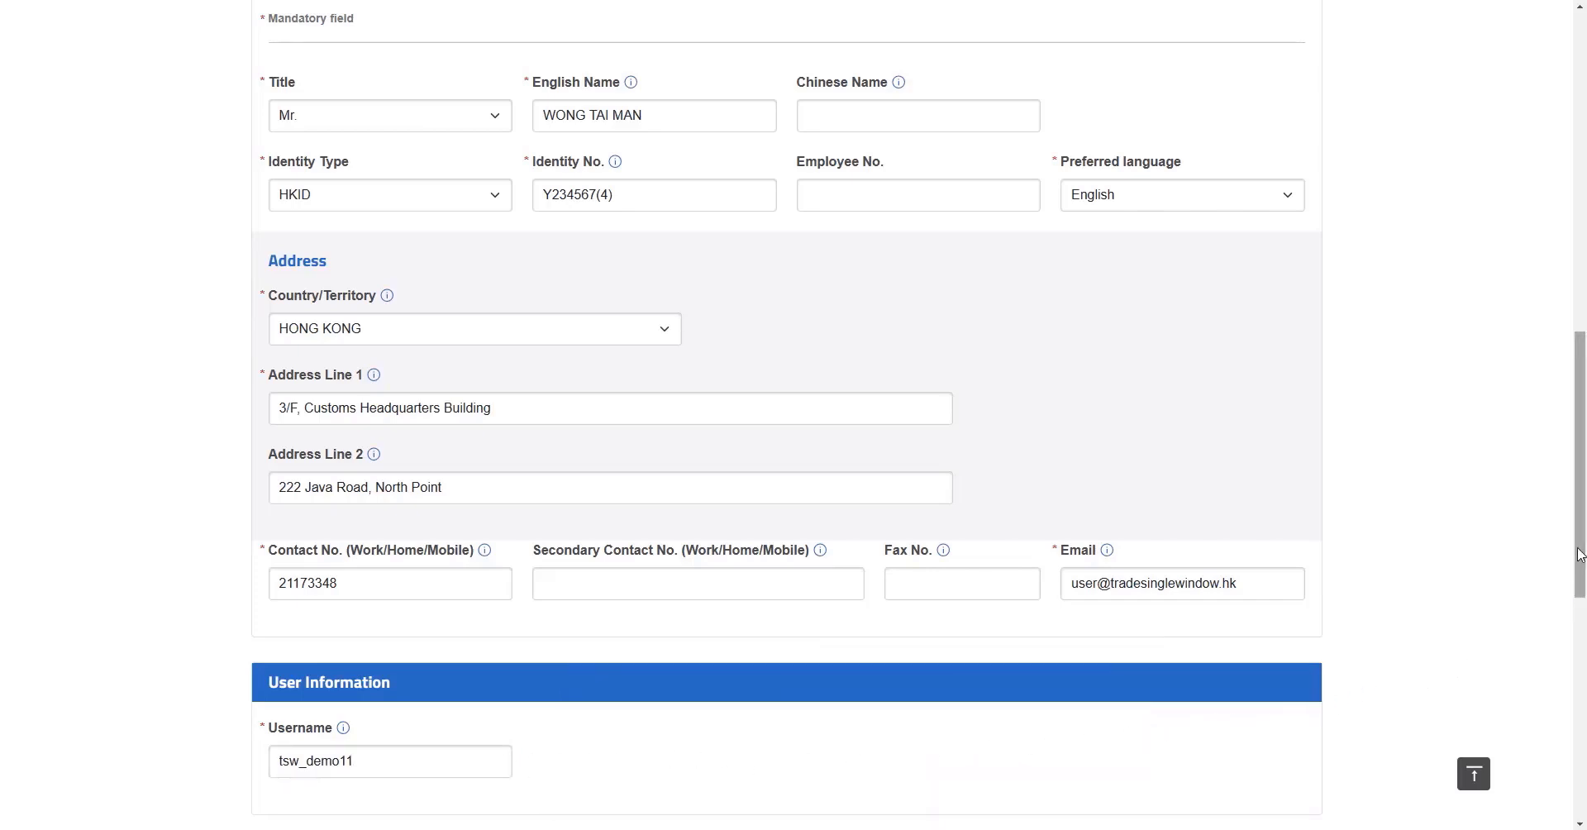
# Upload Identity Document.png, Authorisation Letter.jpg and Business Registration Certificate.jpg, then proceed to confirmation
pyautogui.moveTo(1580, 555); pyautogui.dragTo(1582, 790)
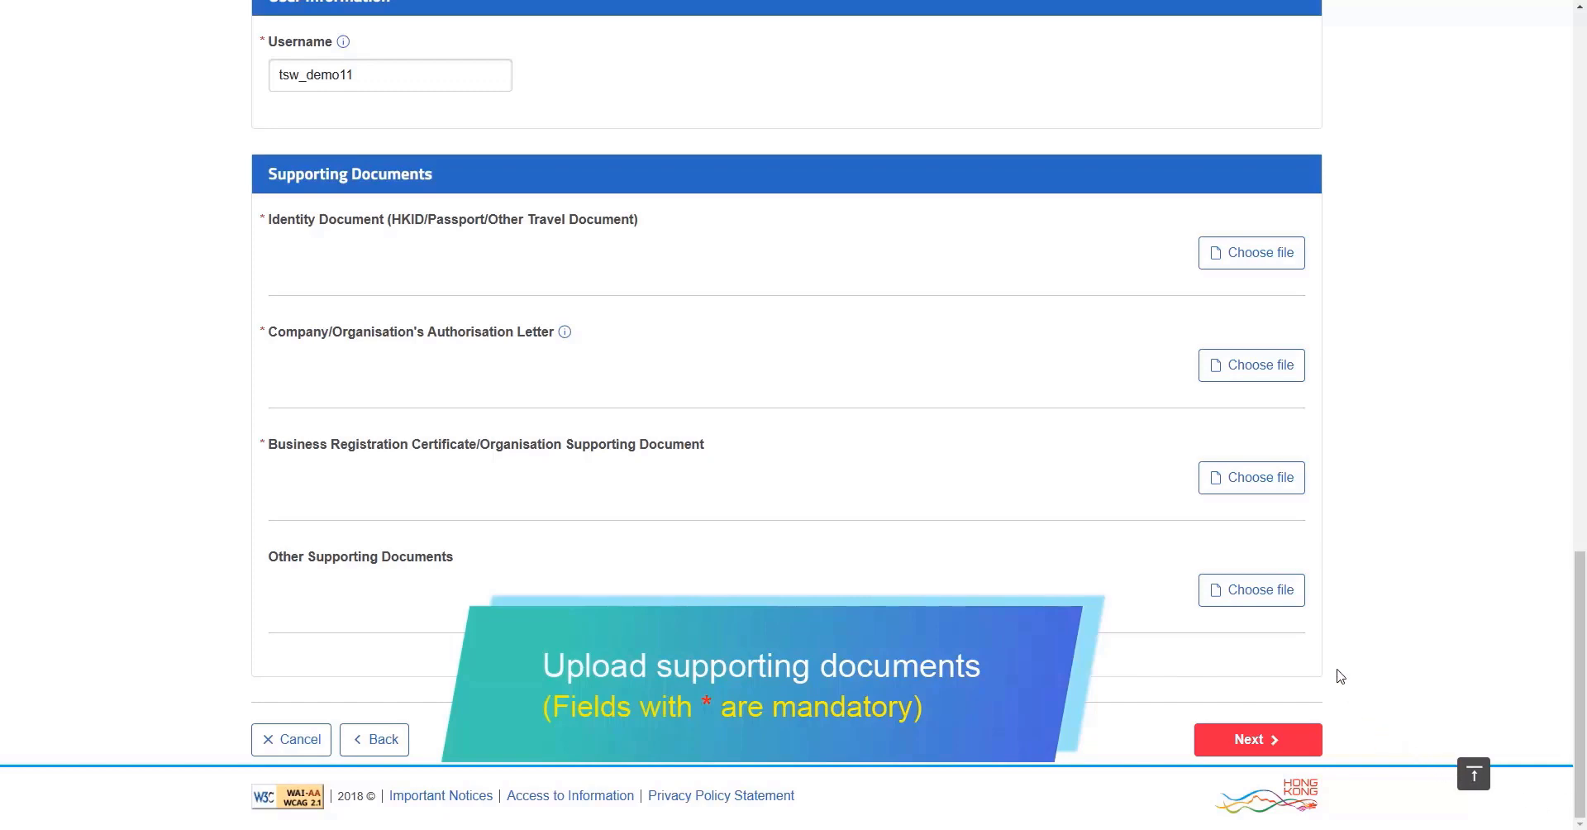
pyautogui.click(1248, 257)
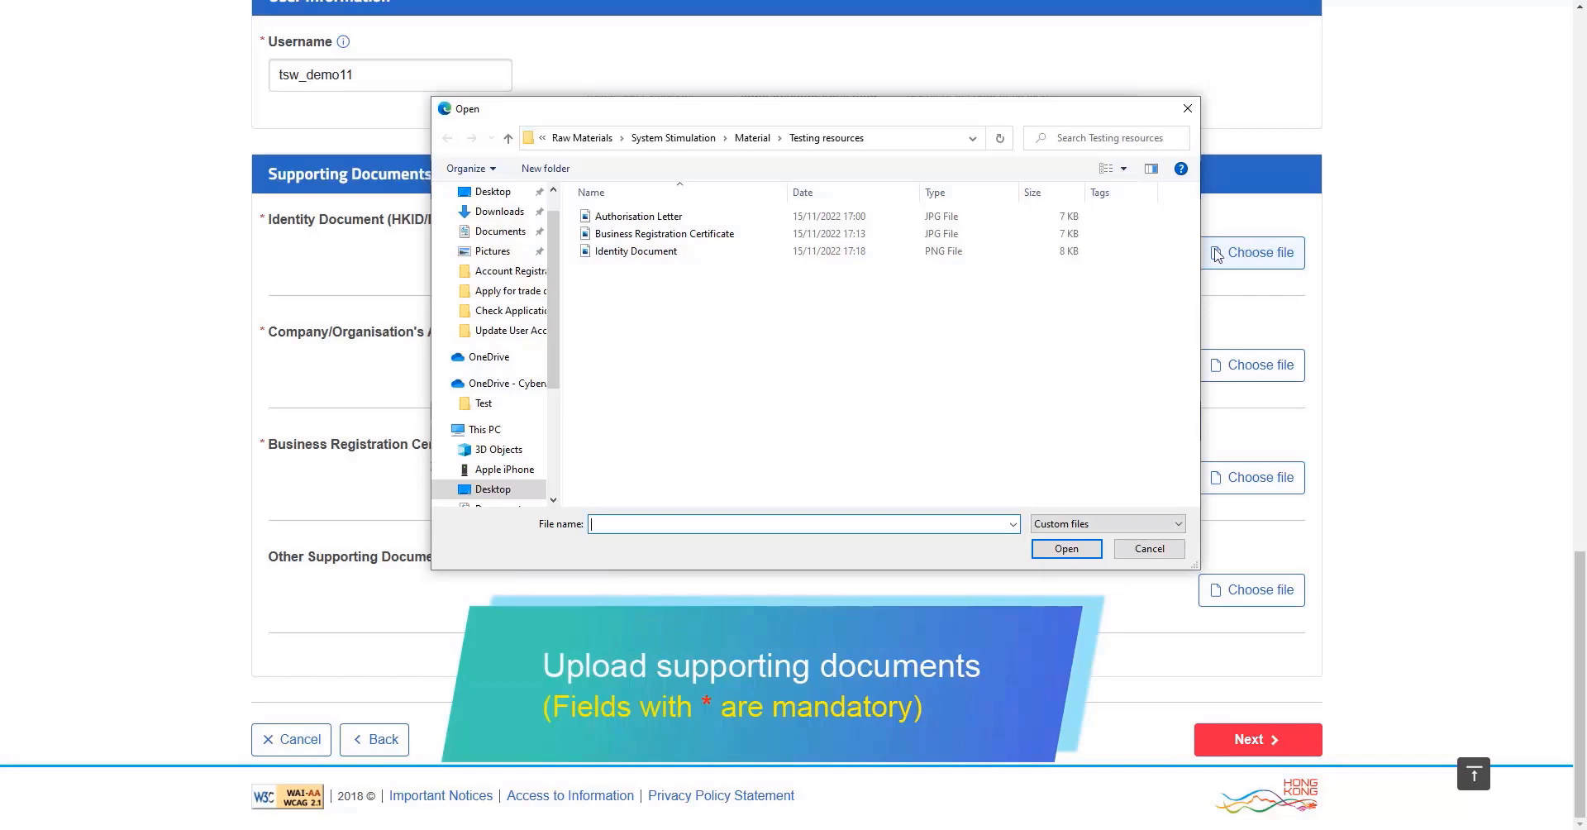
pyautogui.doubleClick(1012, 252)
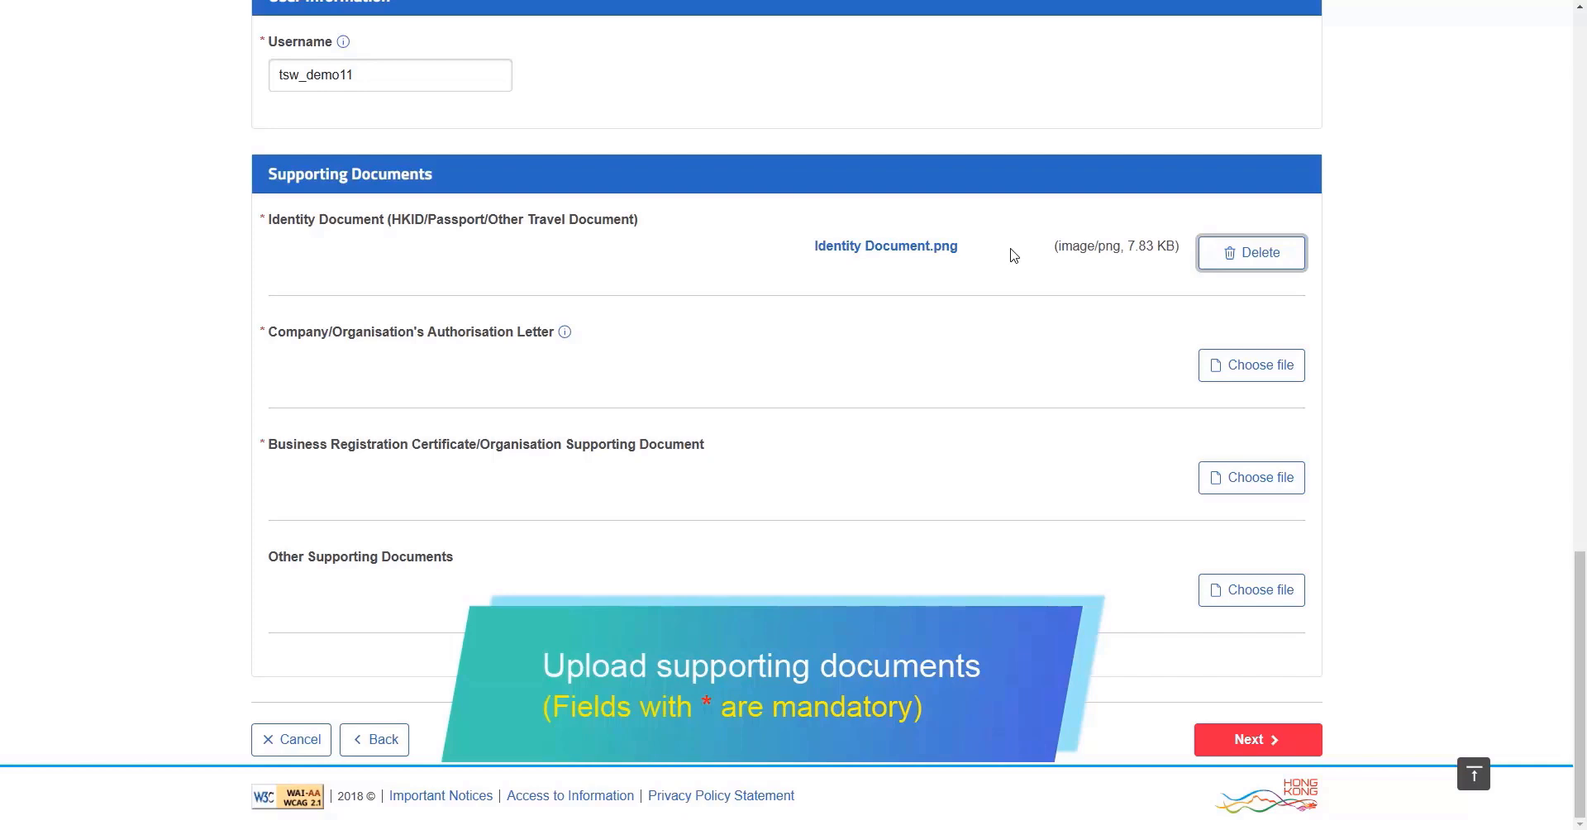
pyautogui.click(1246, 375)
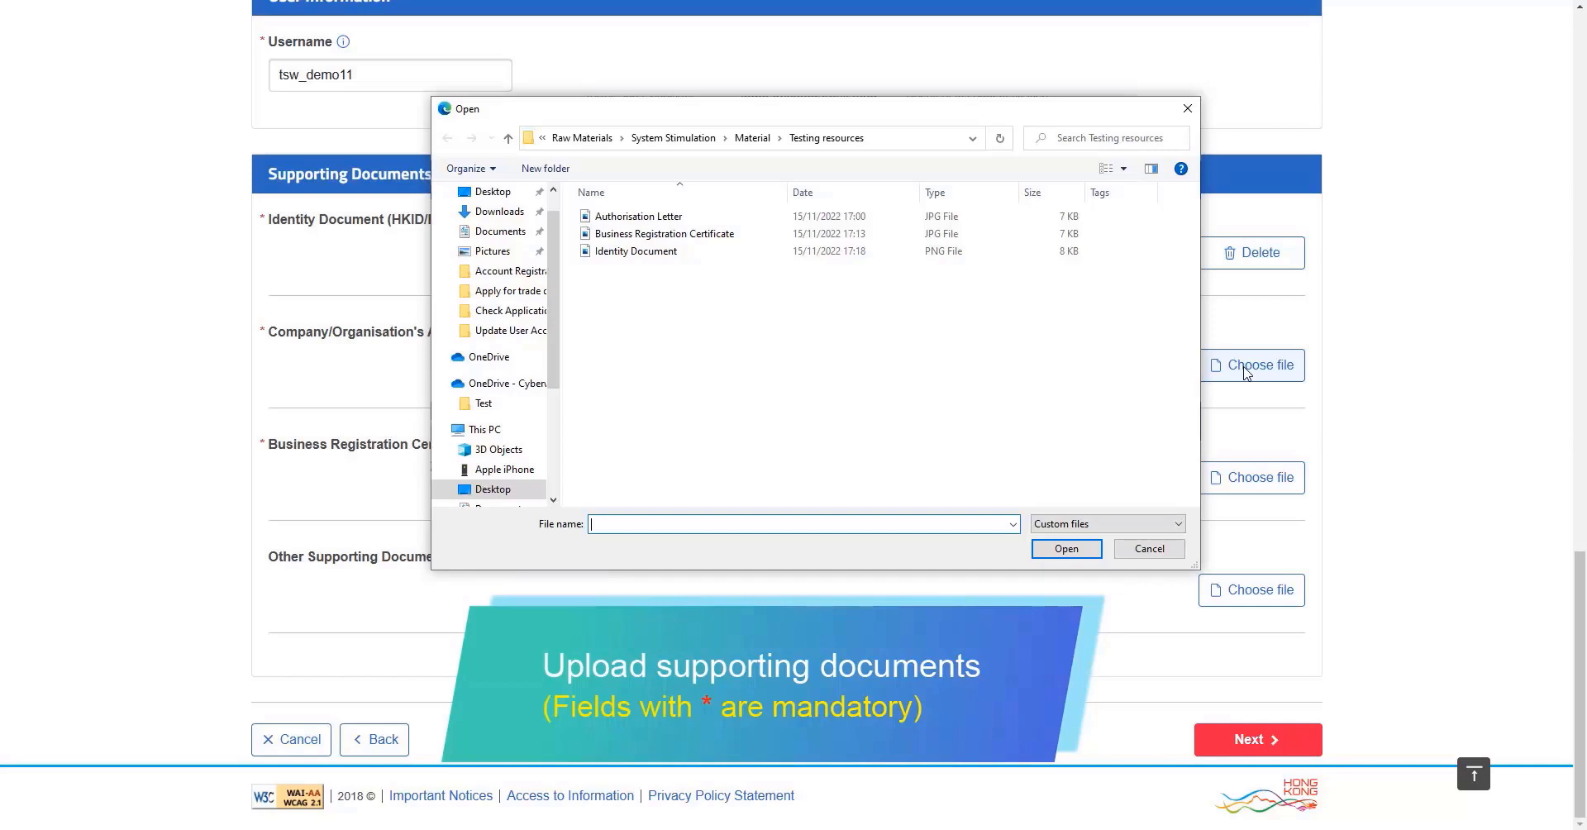
pyautogui.doubleClick(898, 218)
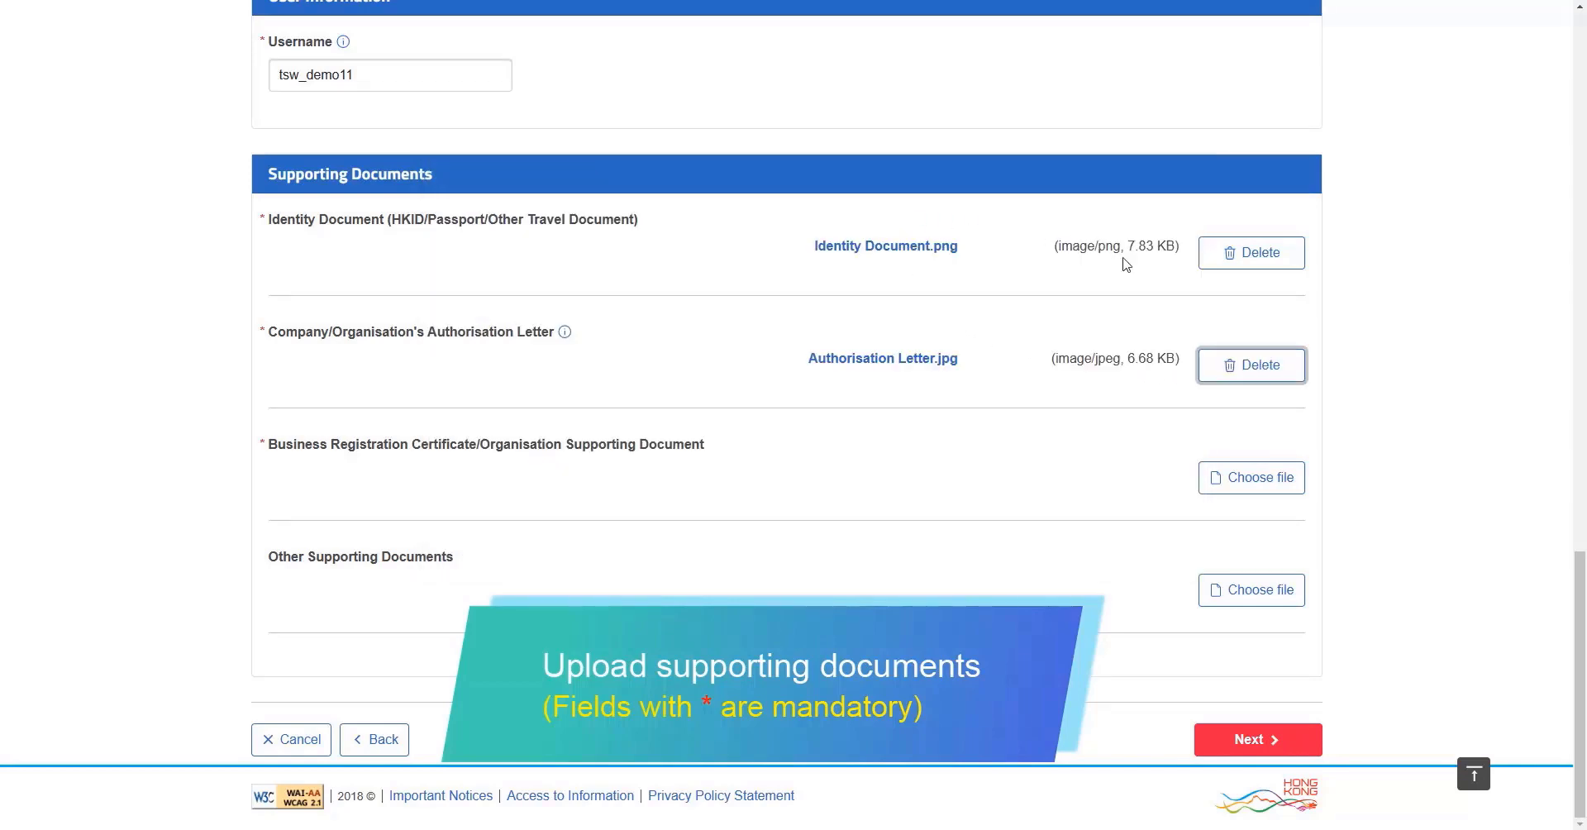
pyautogui.click(1254, 482)
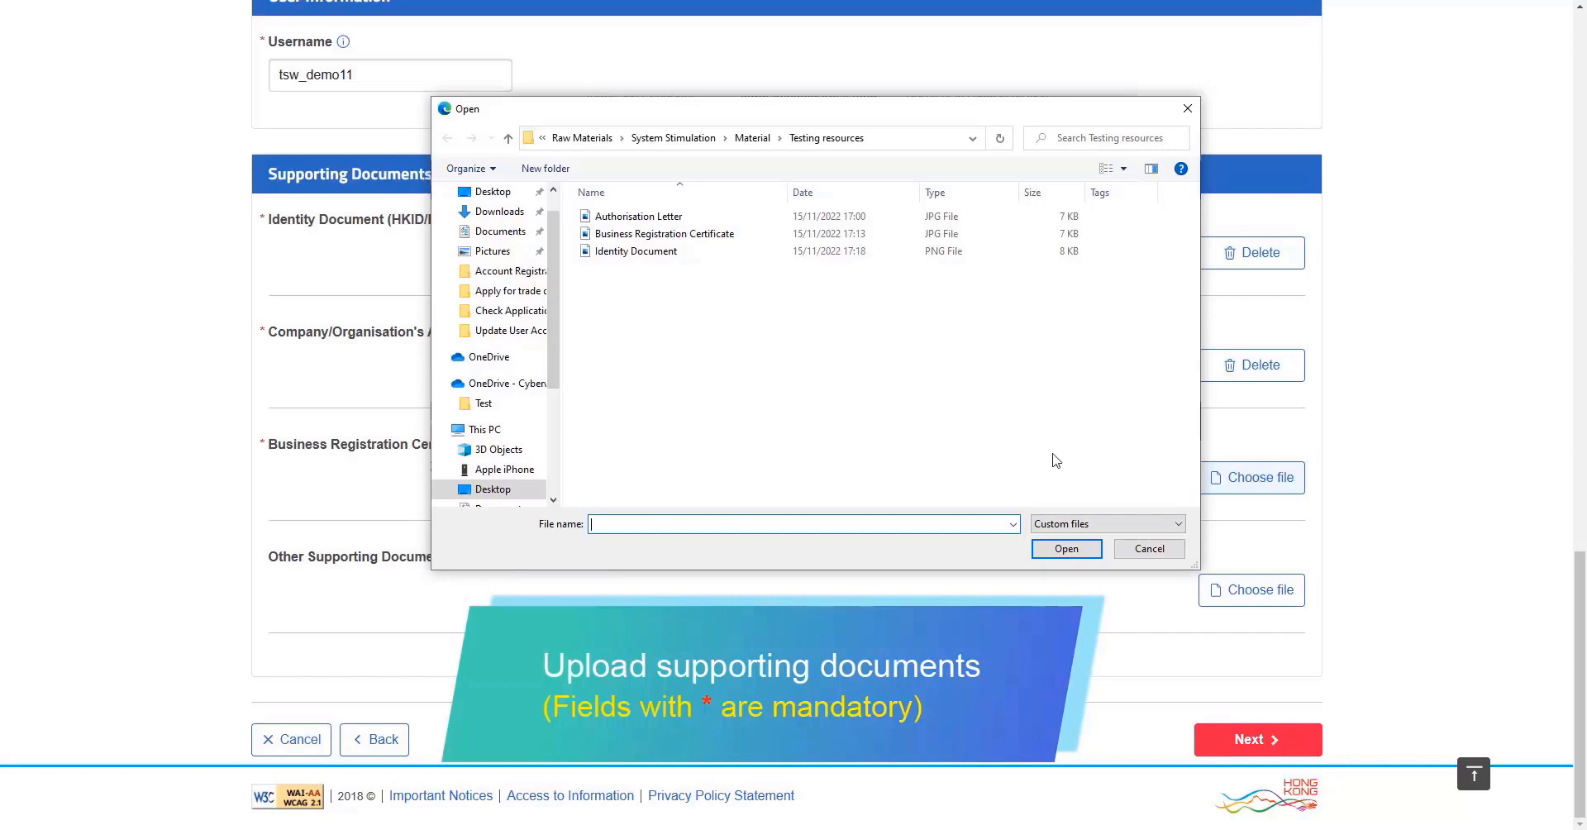
pyautogui.doubleClick(843, 234)
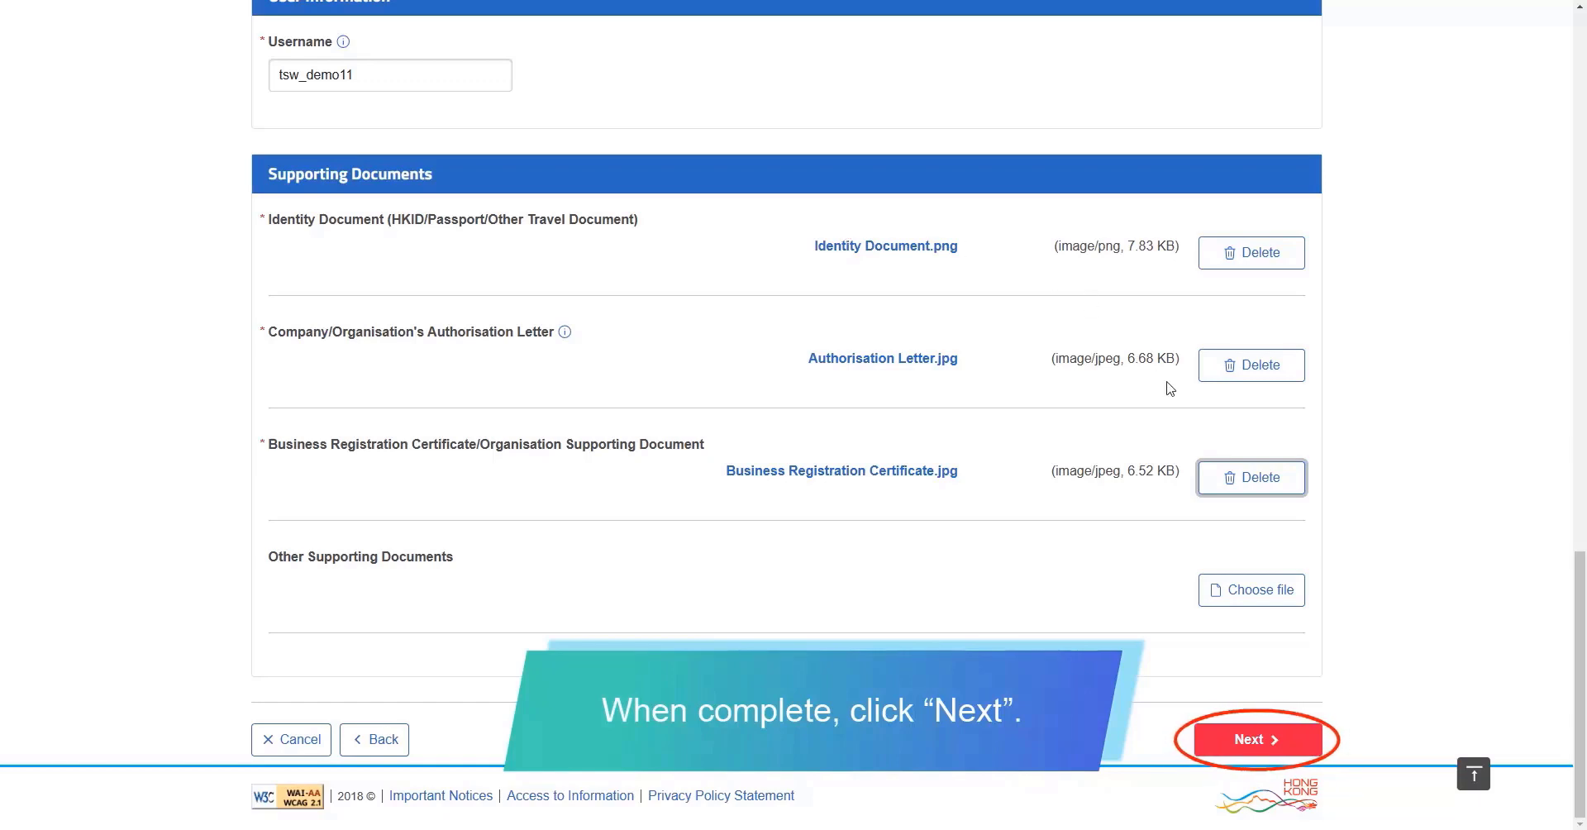
pyautogui.click(1251, 741)
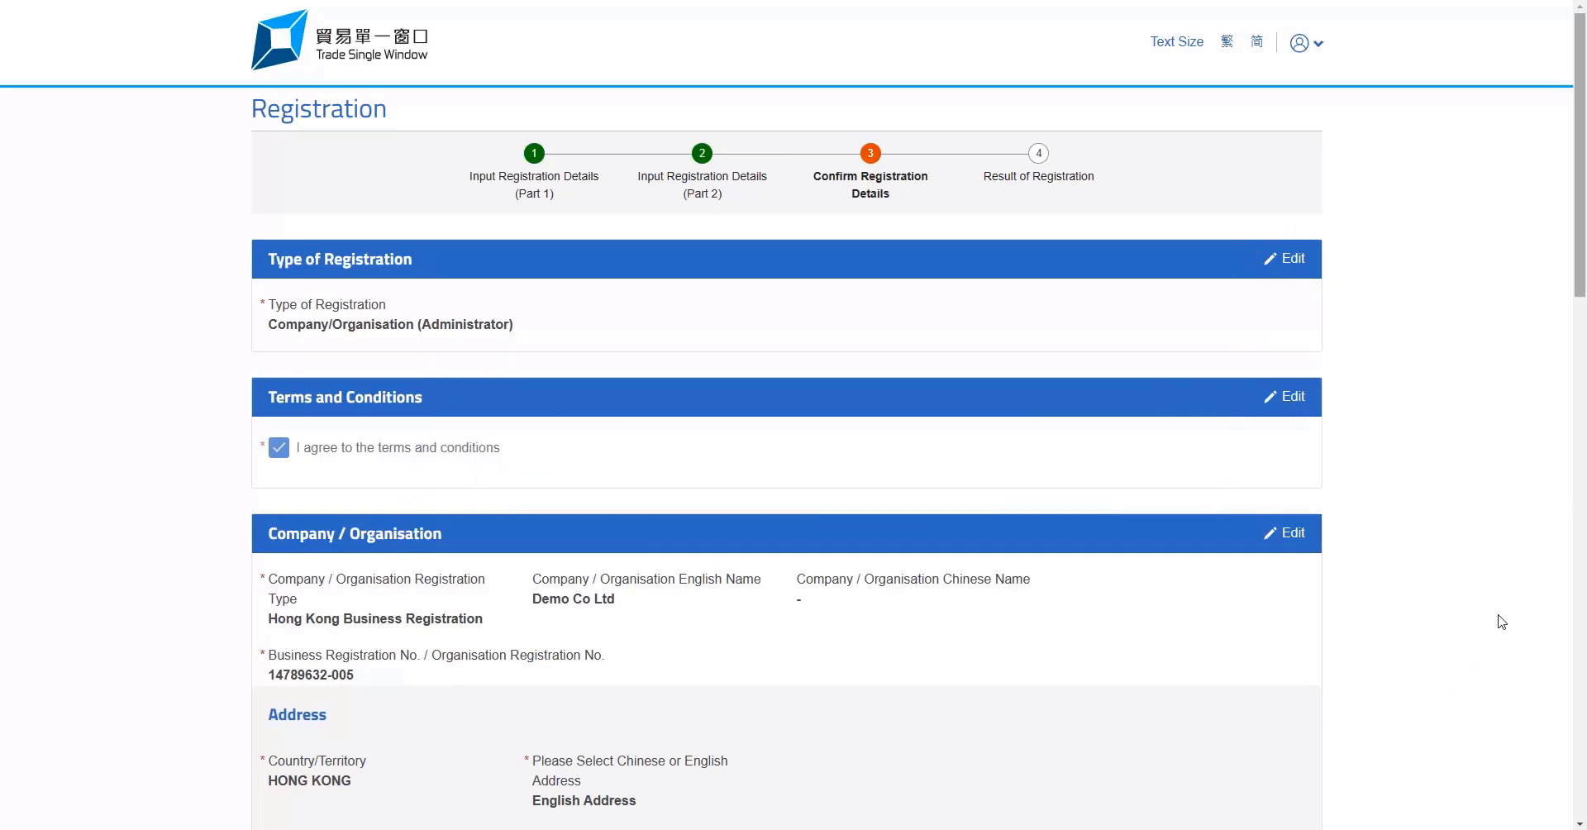
# Review the confirmation page, then submit the registration and confirm the submission
pyautogui.moveTo(1579, 281); pyautogui.dragTo(1584, 813)
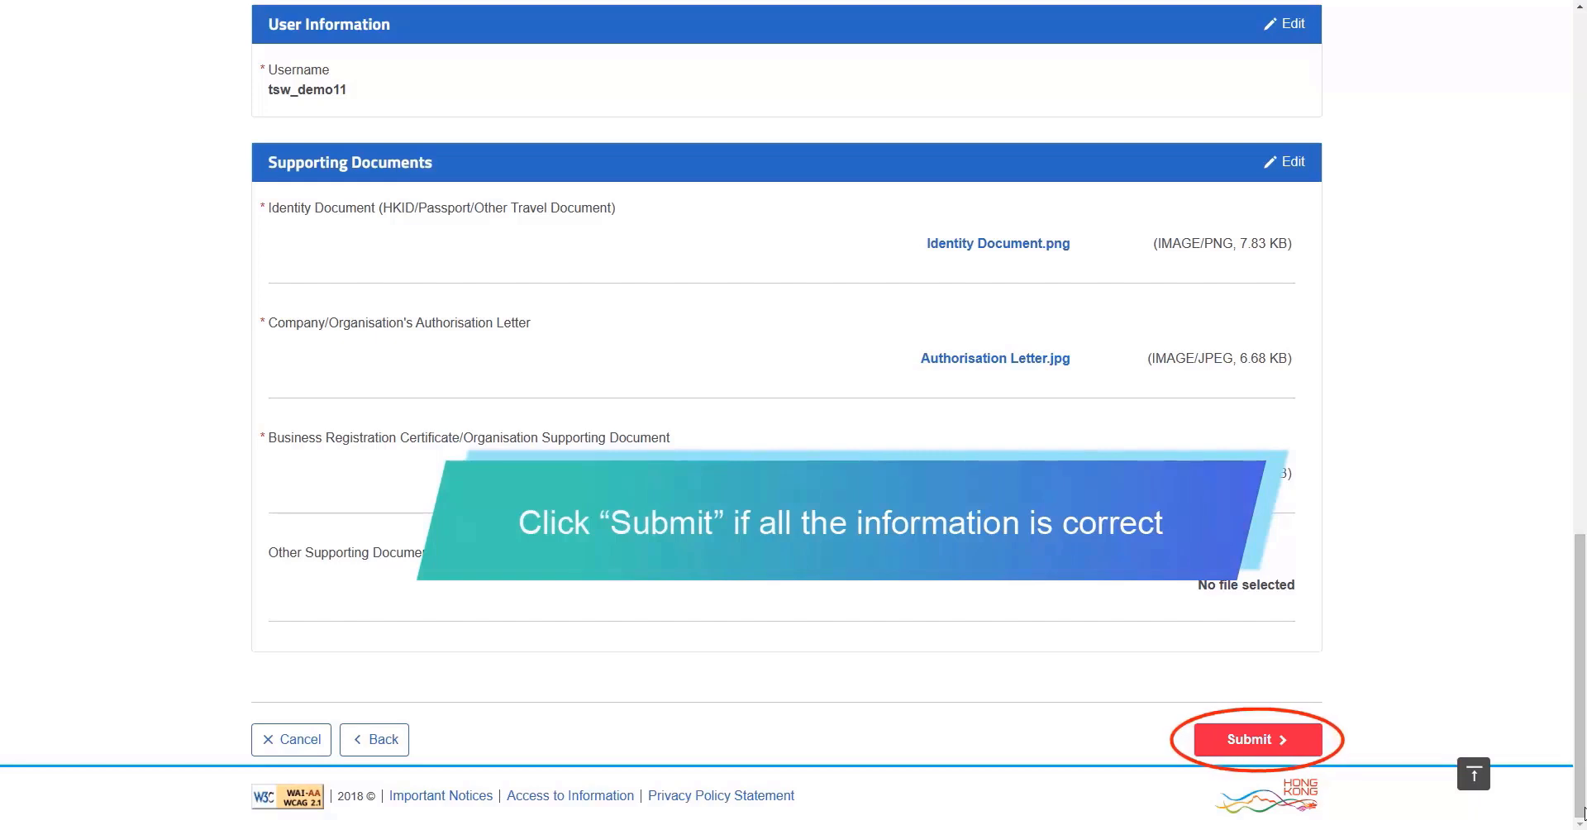
pyautogui.click(1255, 747)
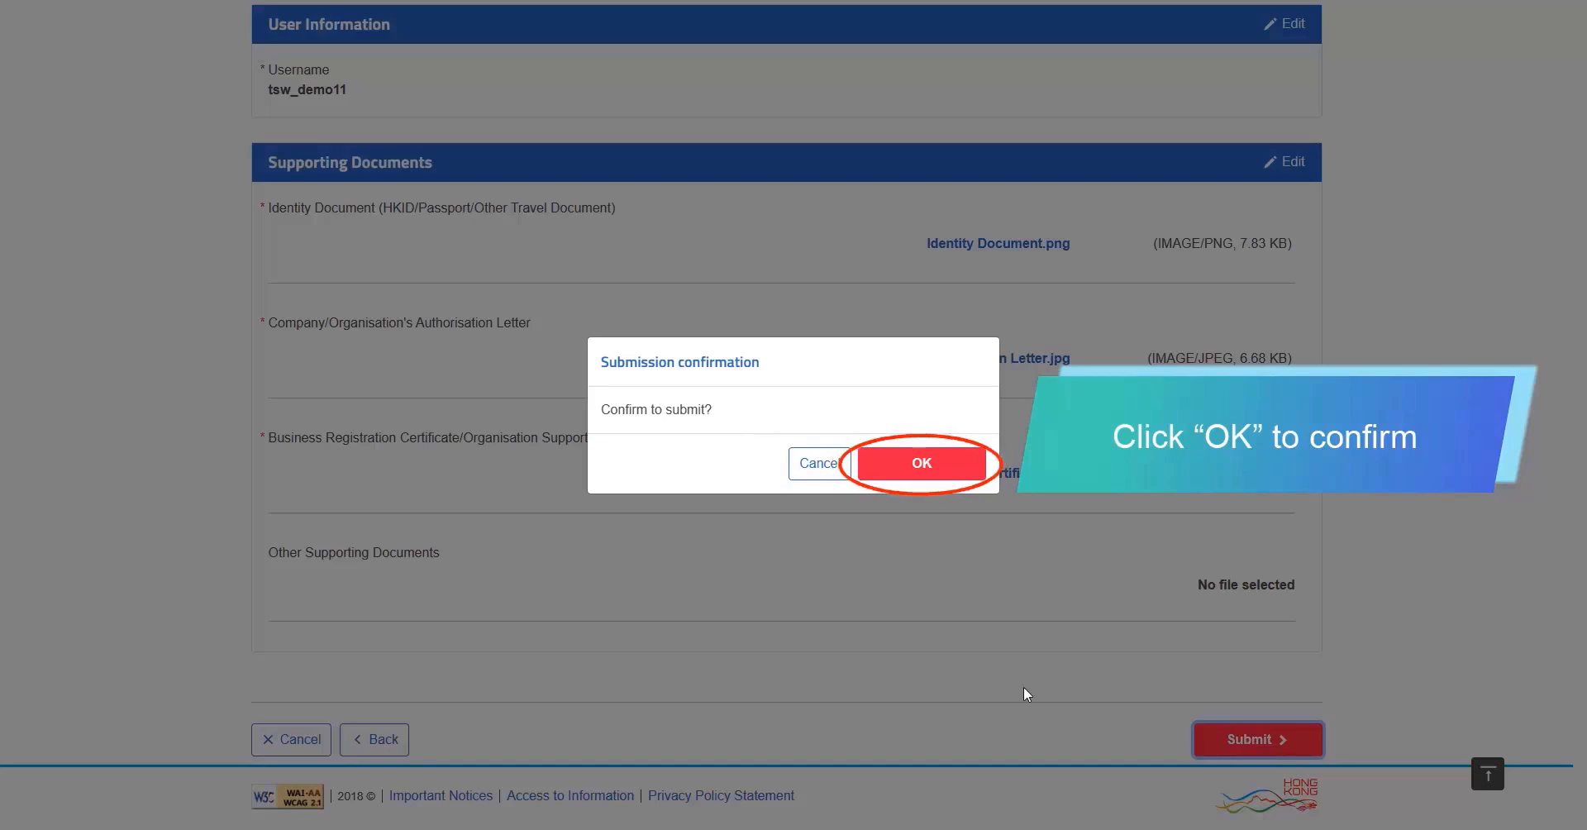
pyautogui.click(922, 466)
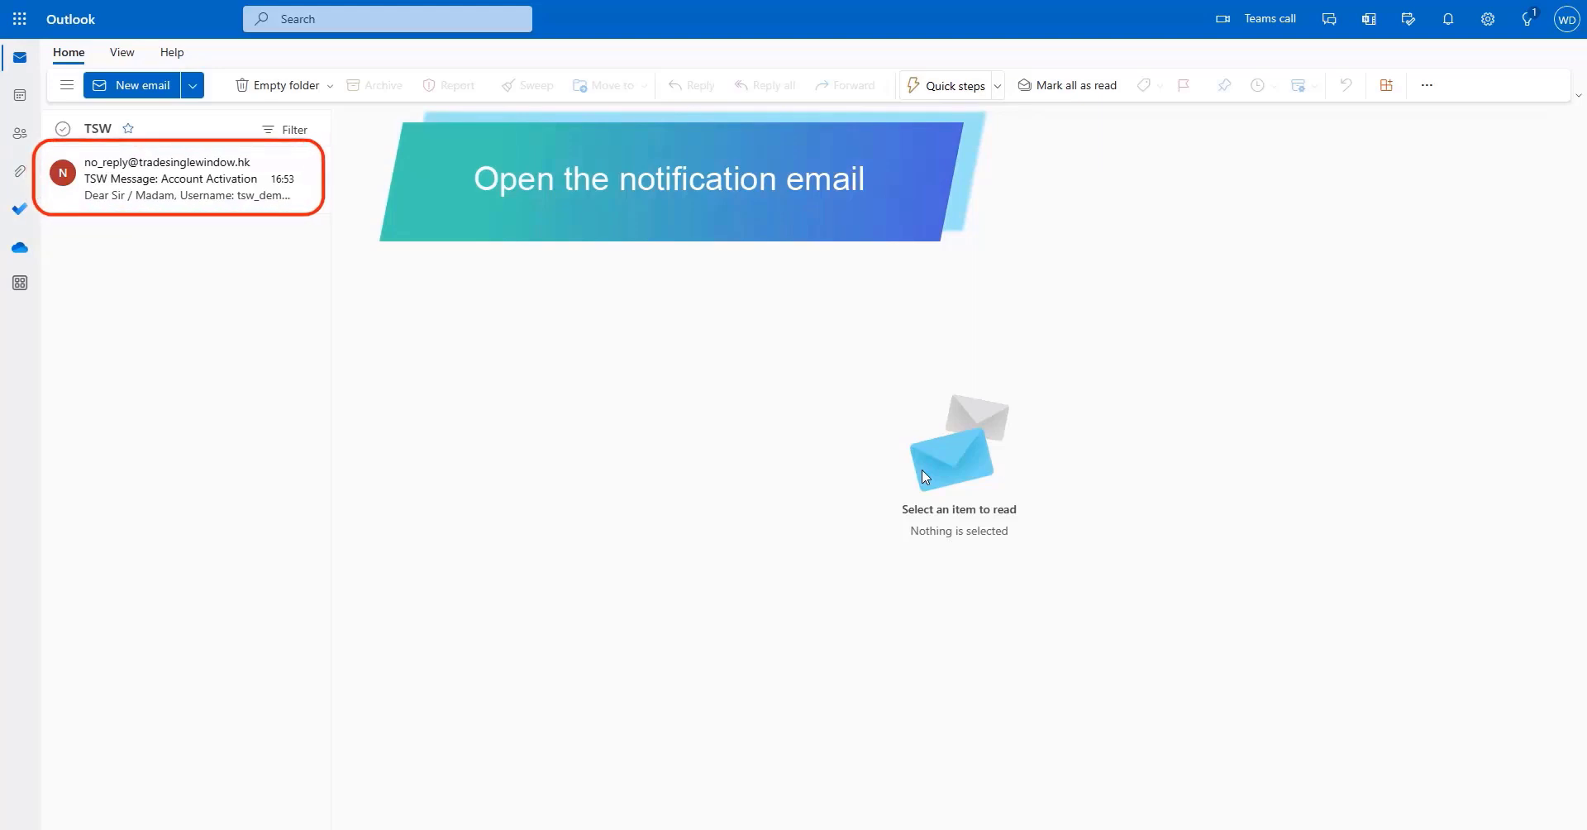
# Open the 'TSW Message: Account Activation' e-mail and follow its activation link
pyautogui.click(182, 200)
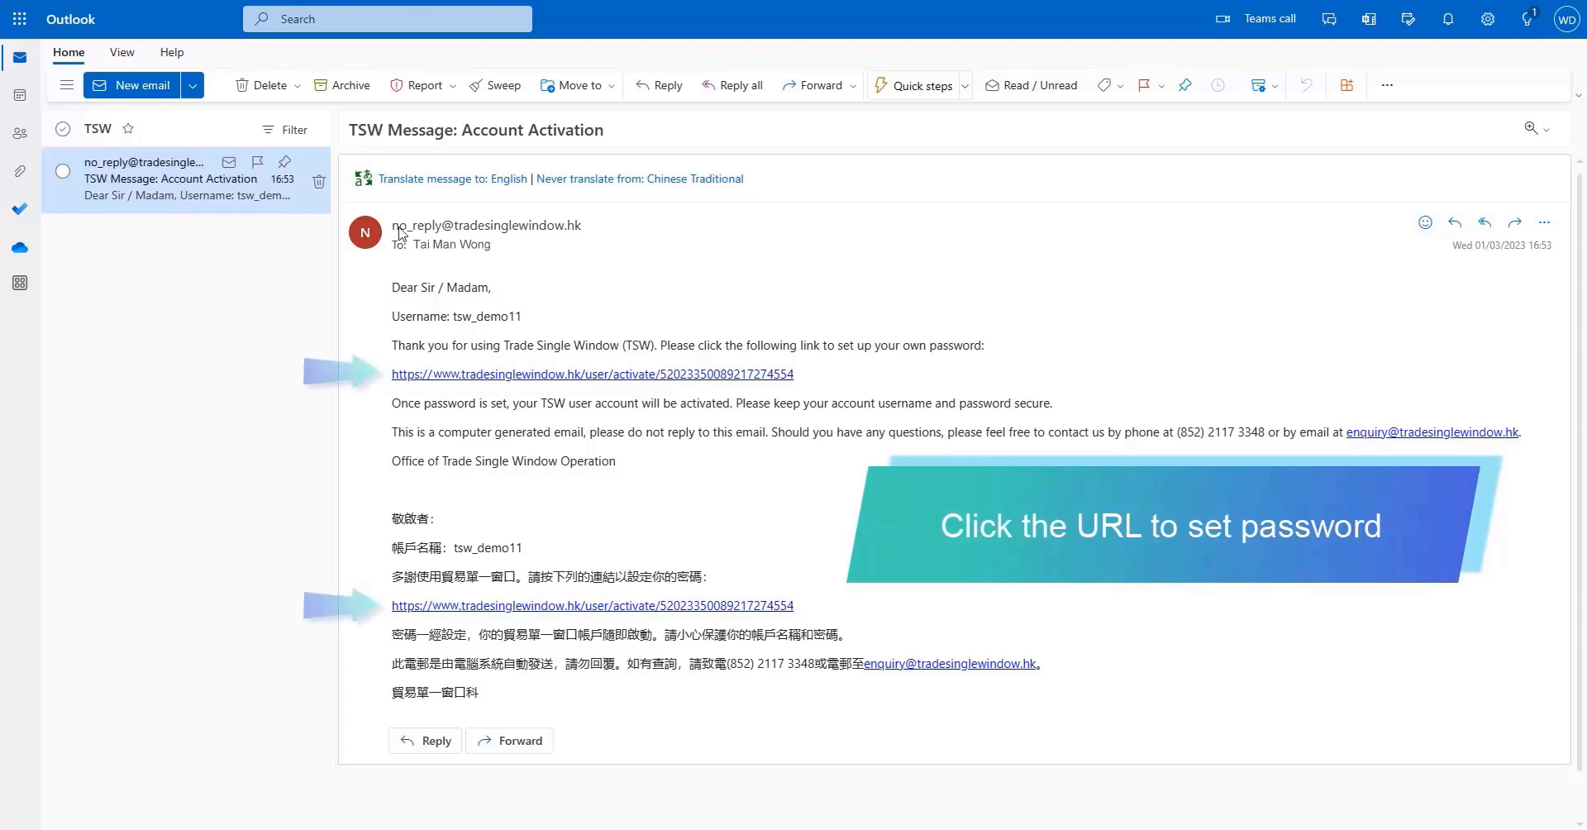
pyautogui.click(504, 374)
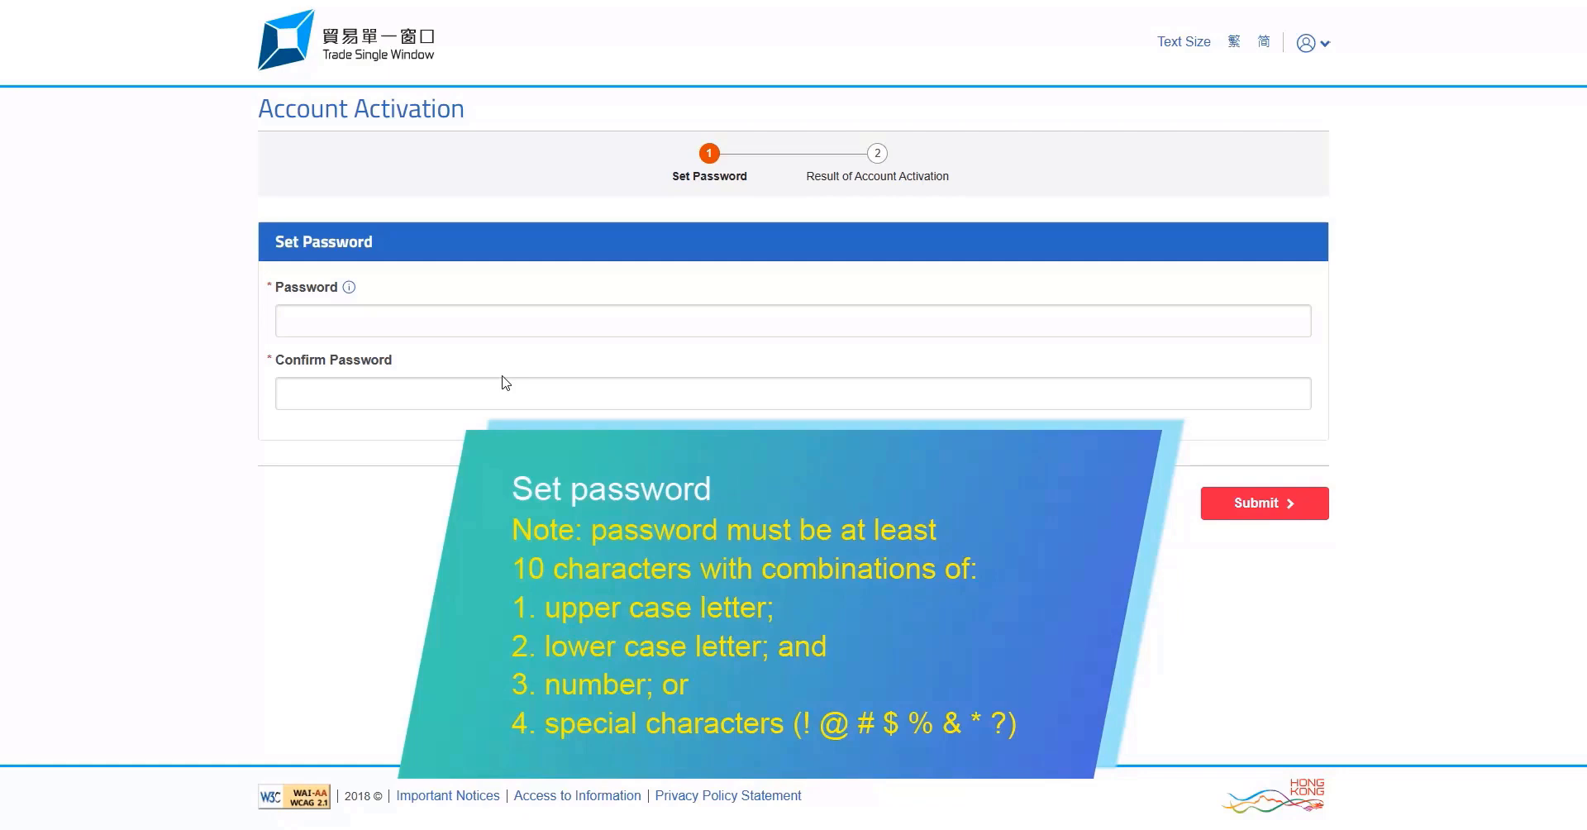
# Type the new password into both the Password and Confirm Password fields
pyautogui.click(628, 321)
pyautogui.write('P')
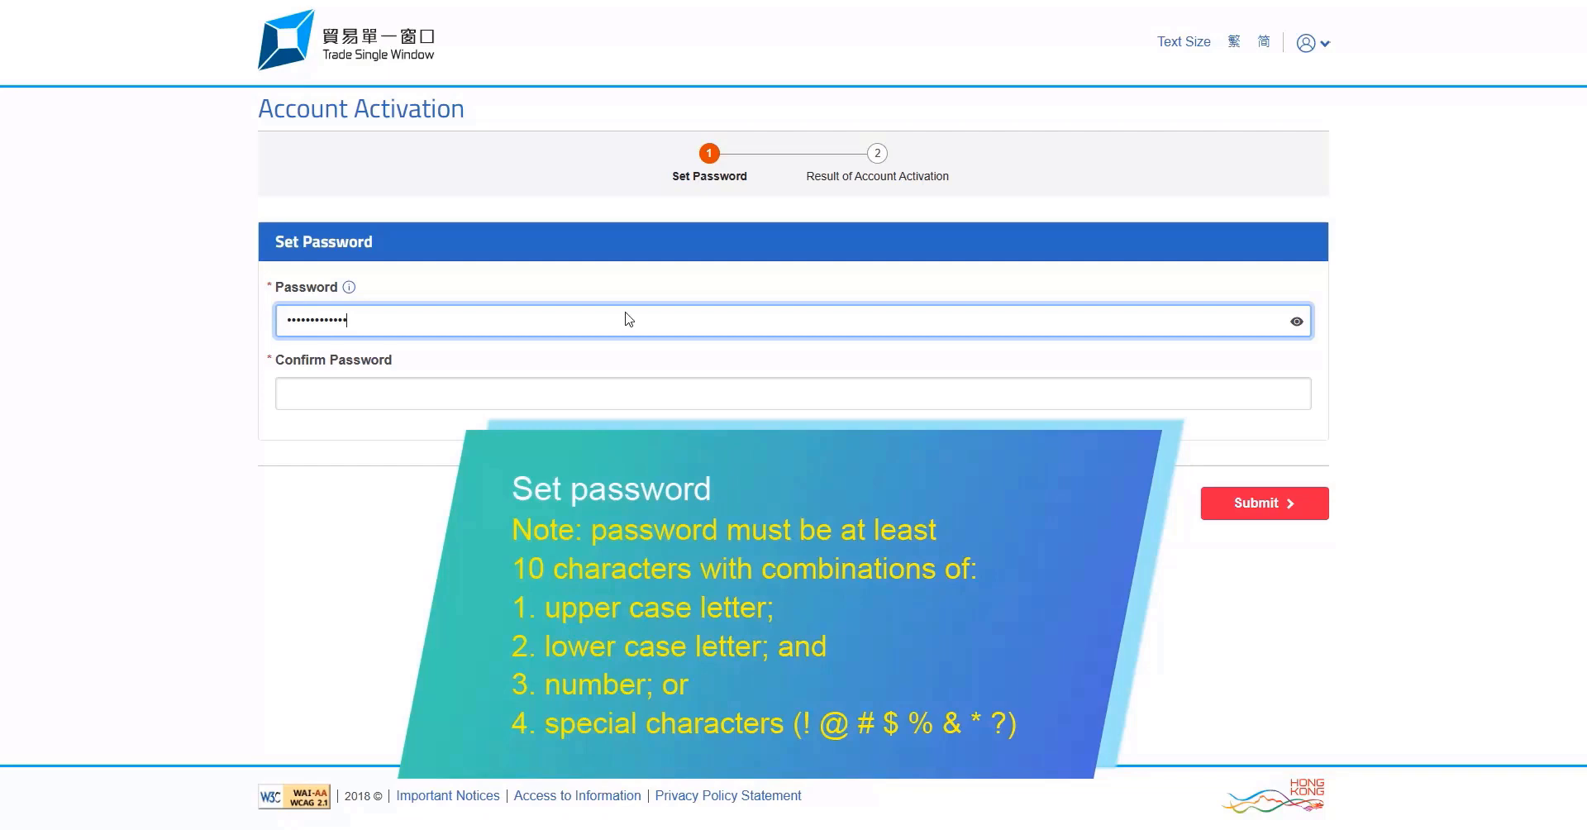
pyautogui.click(597, 392)
pyautogui.write('P')
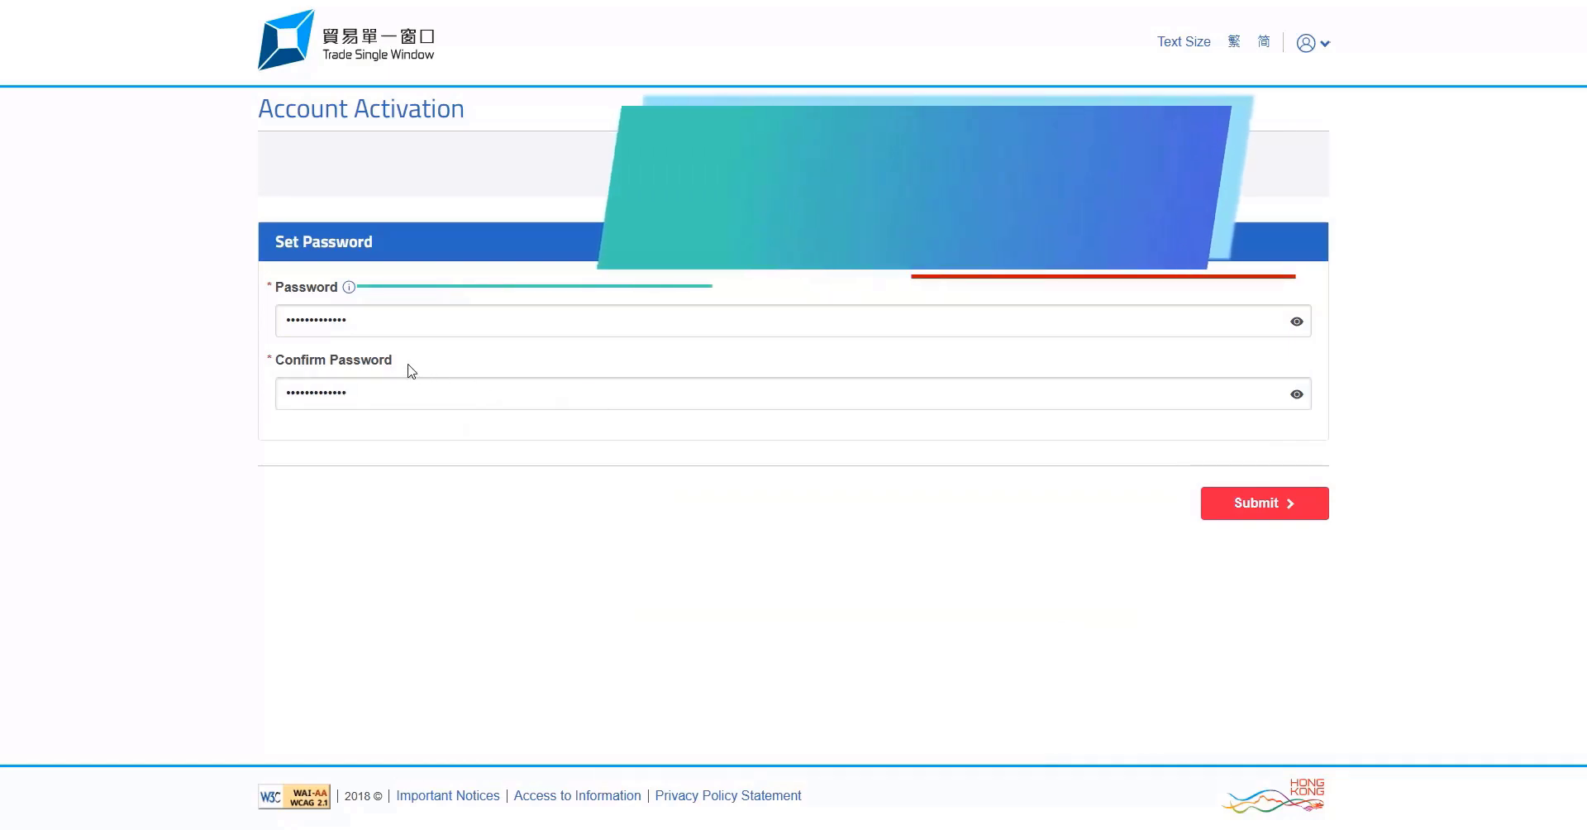
pyautogui.click(350, 289)
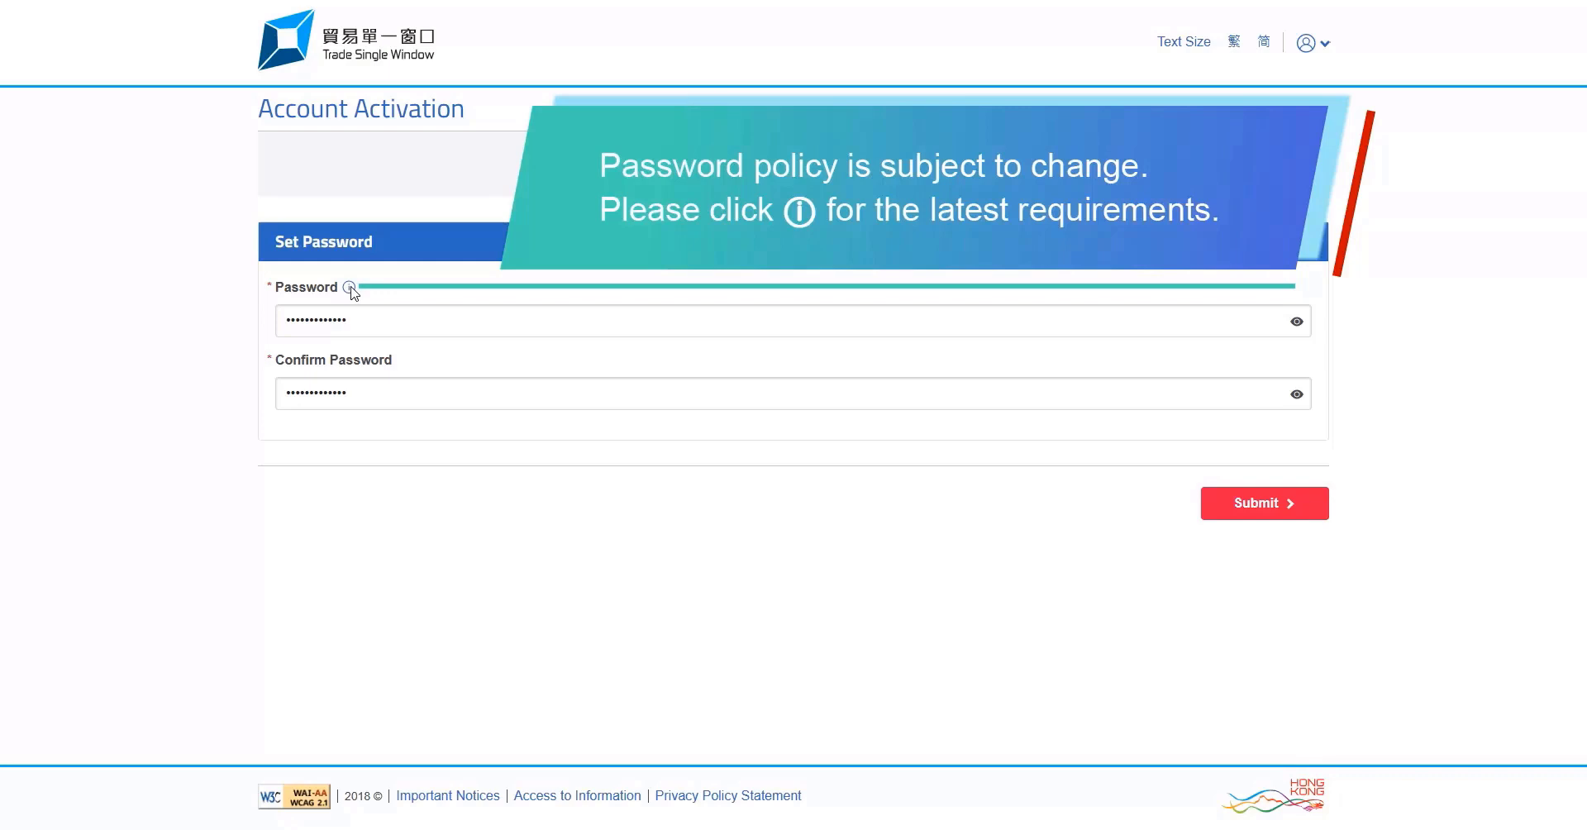
# Review the password requirements, then submit the new password and confirm account activation
pyautogui.click(349, 288)
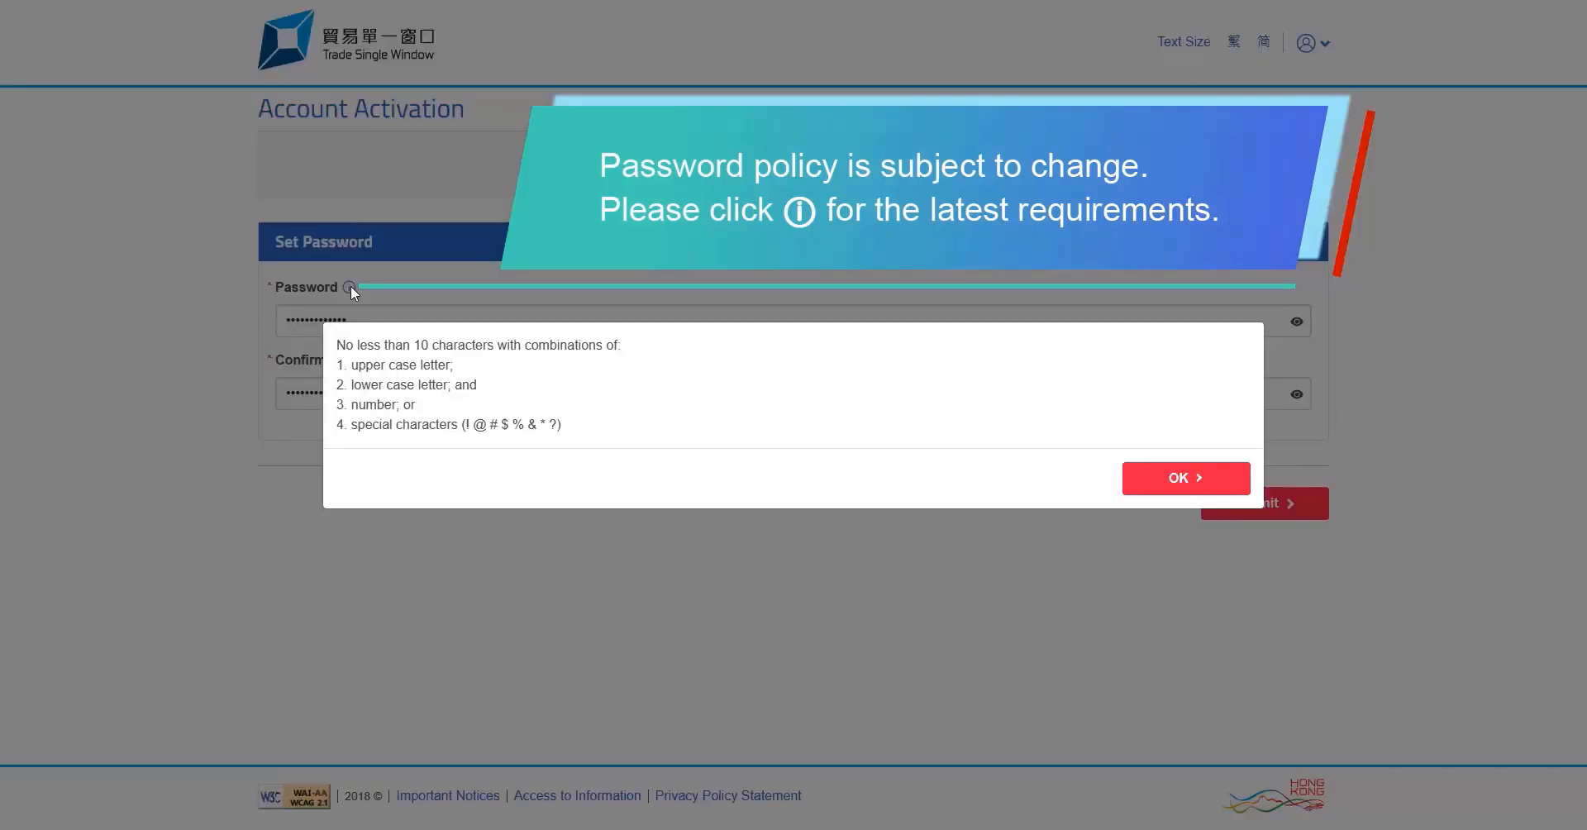
pyautogui.click(1181, 483)
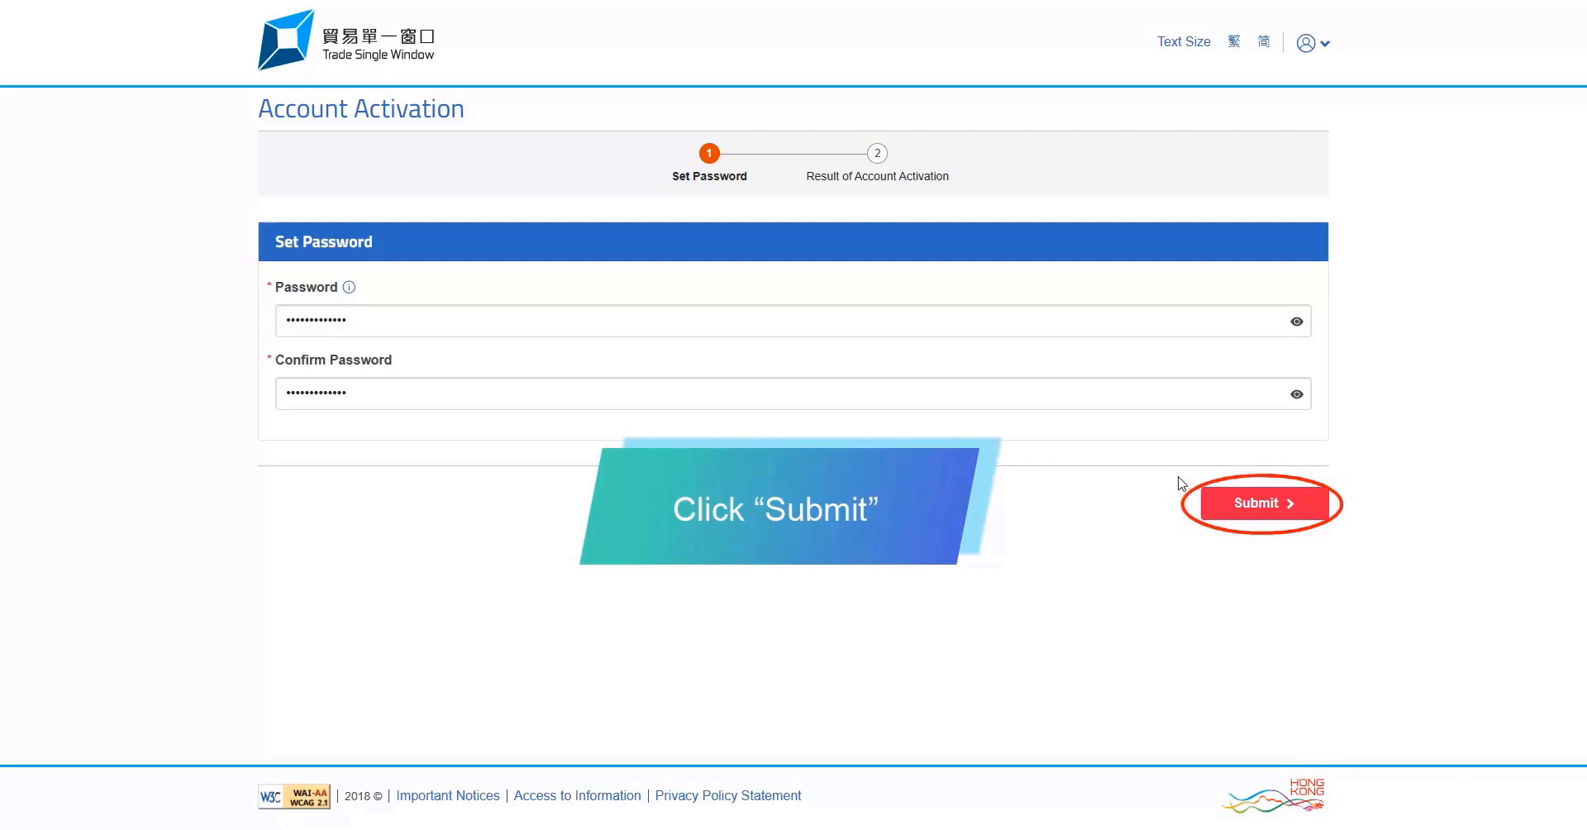
pyautogui.click(1258, 508)
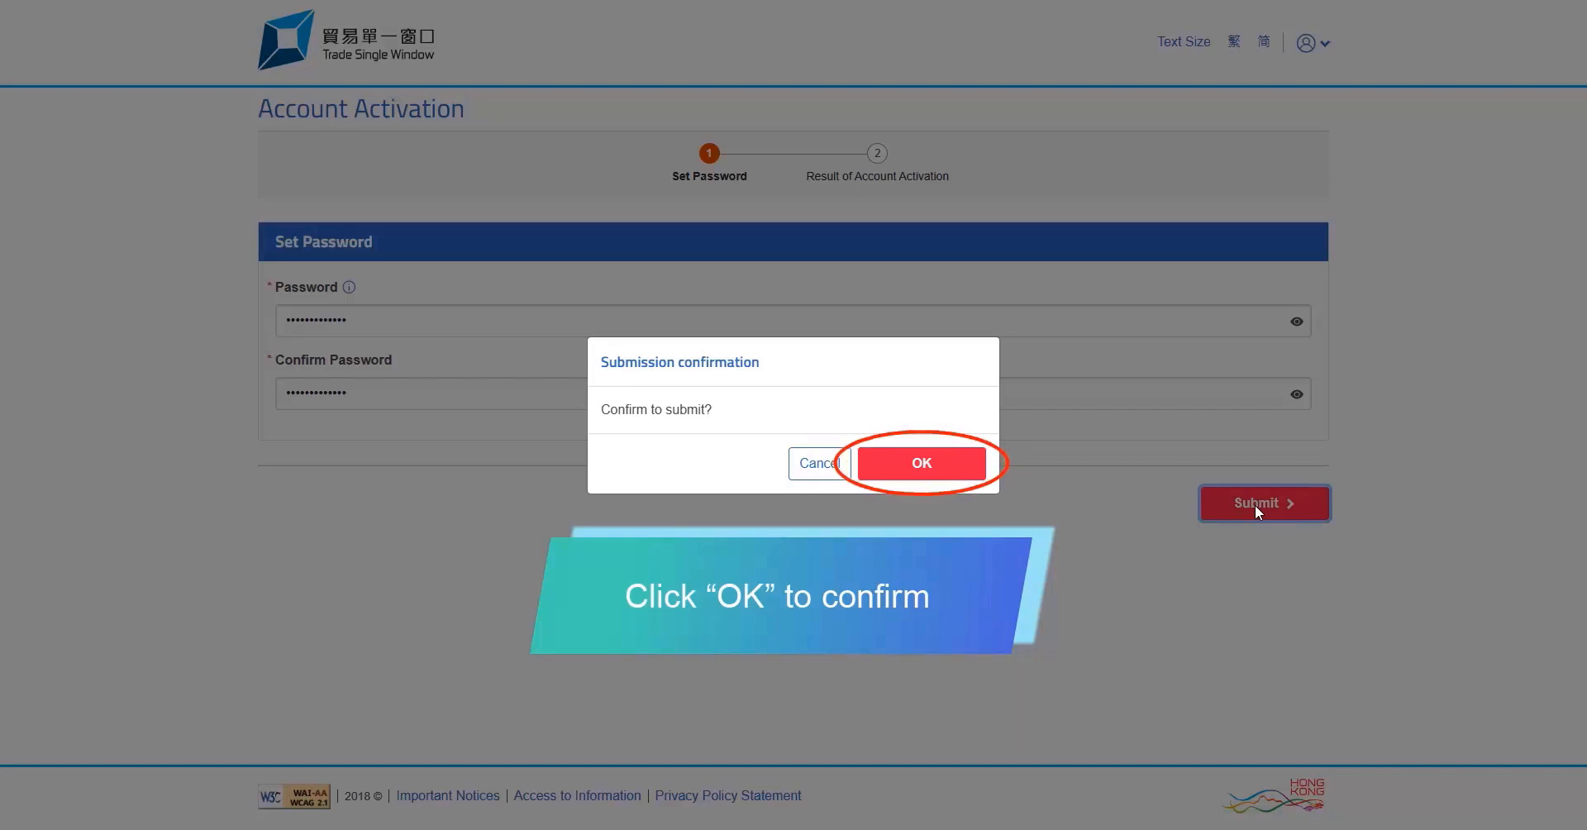
pyautogui.click(923, 468)
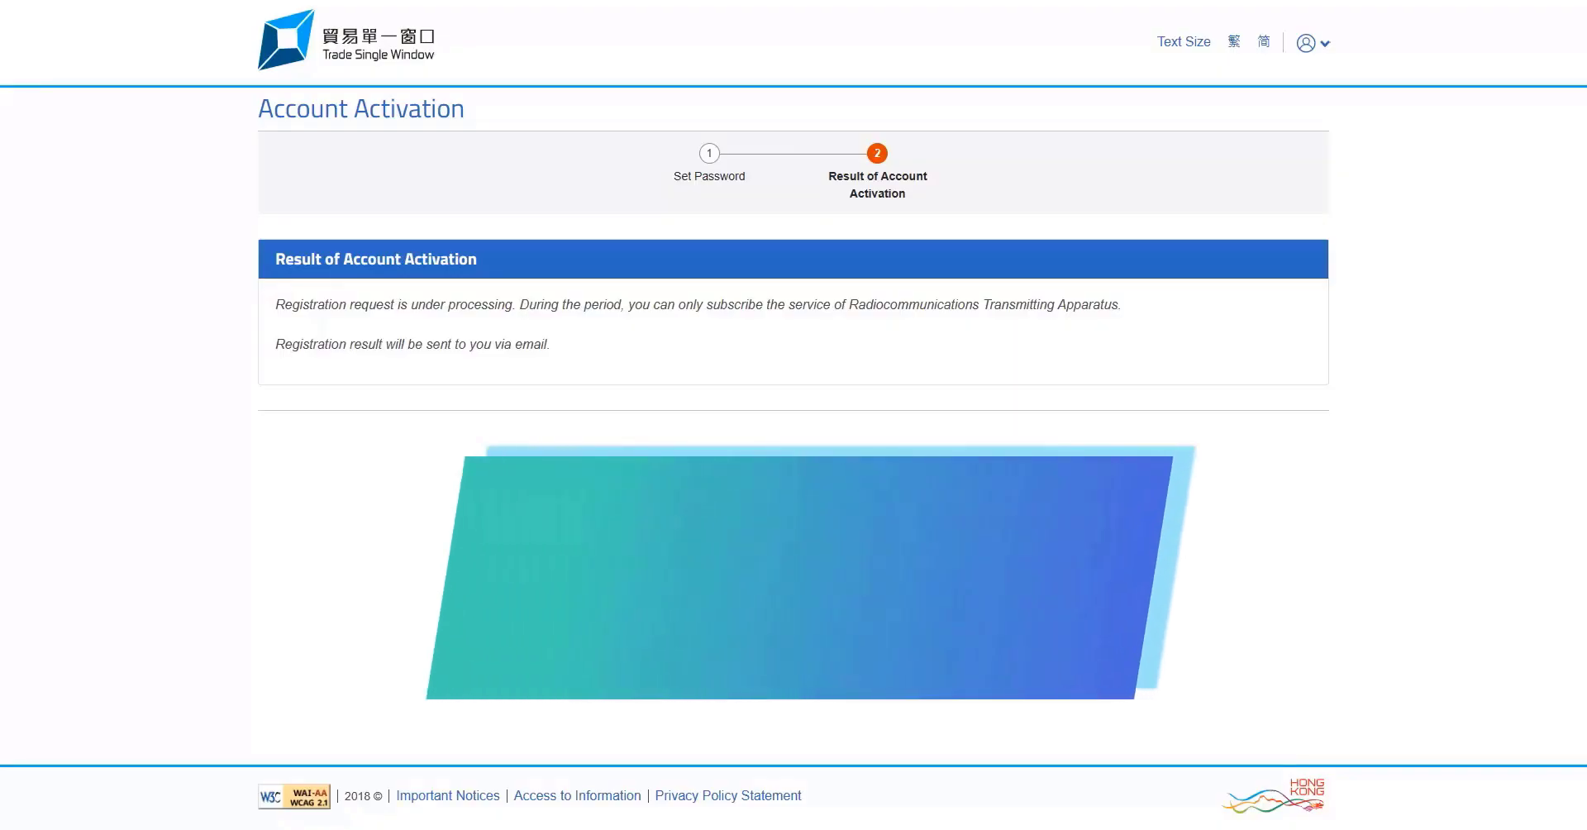